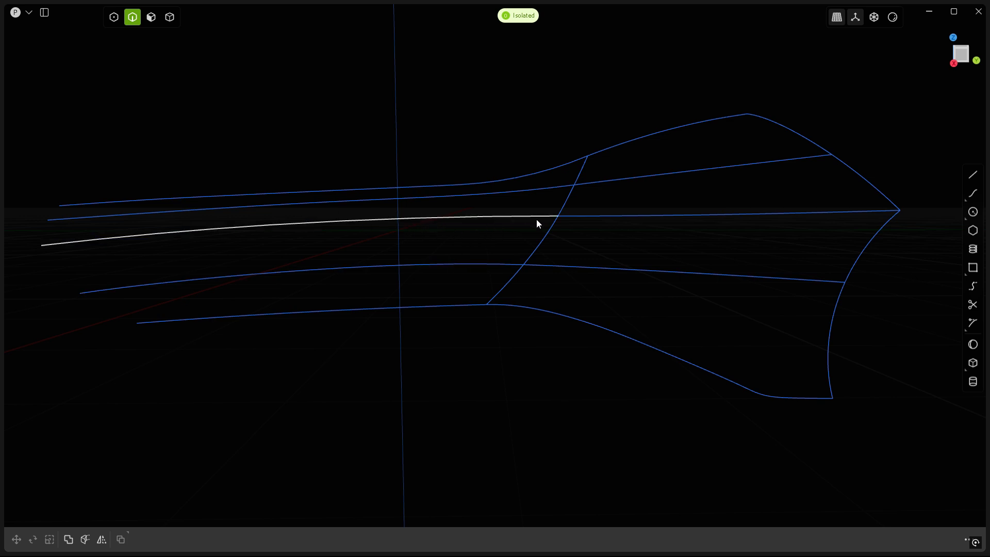
Examine the tail fin's lengthwise curves and how they meet the body curves at the cross curve.
middle_drag(529, 403, 515, 372)
scroll(485, 294, up, 4)
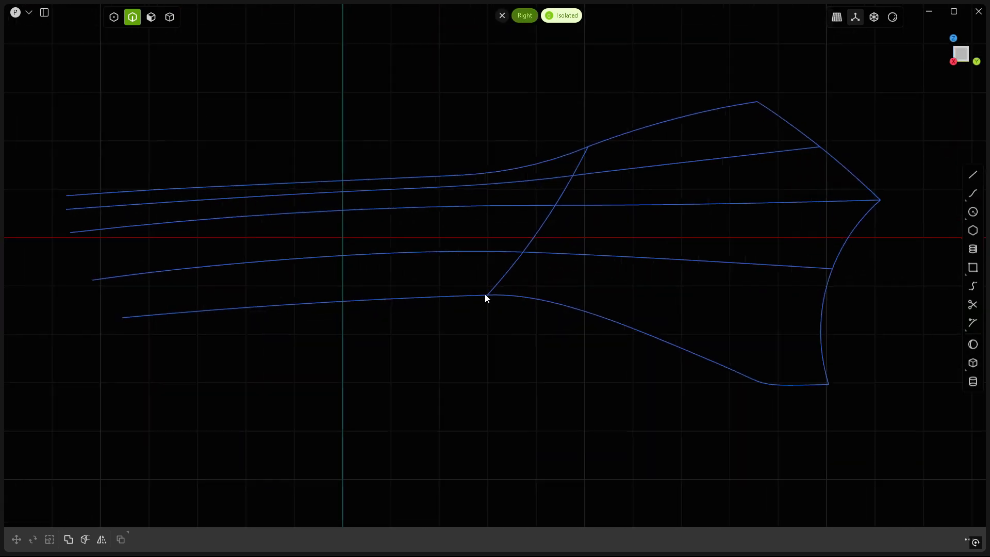
scroll(478, 292, down, 2)
middle_drag(460, 367, 595, 232)
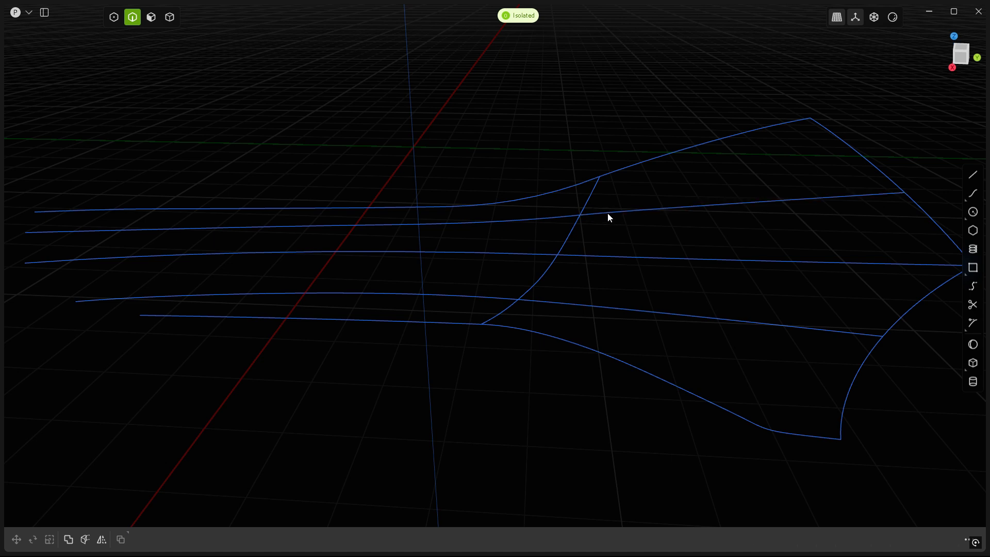
click(609, 214)
click(606, 256)
click(601, 307)
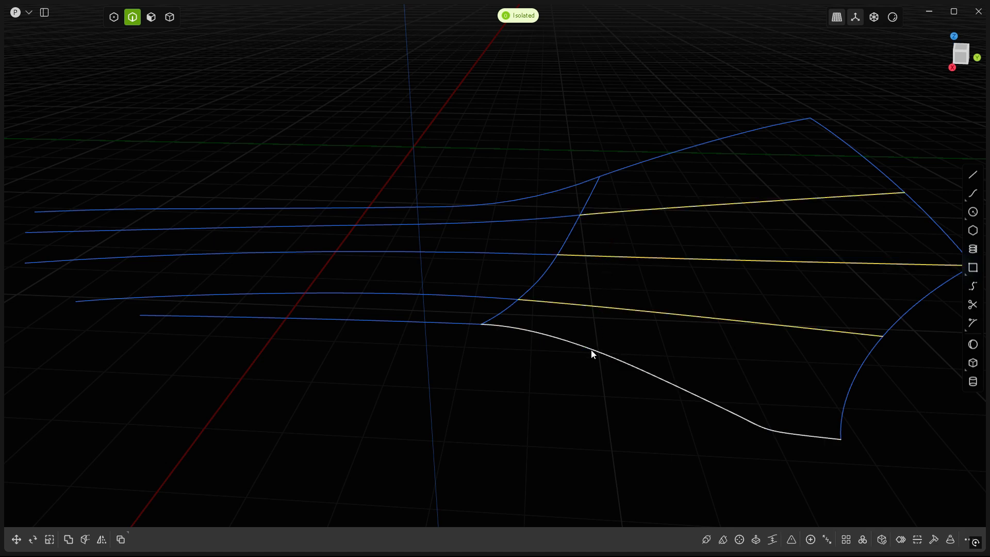
middle_drag(511, 427, 524, 381)
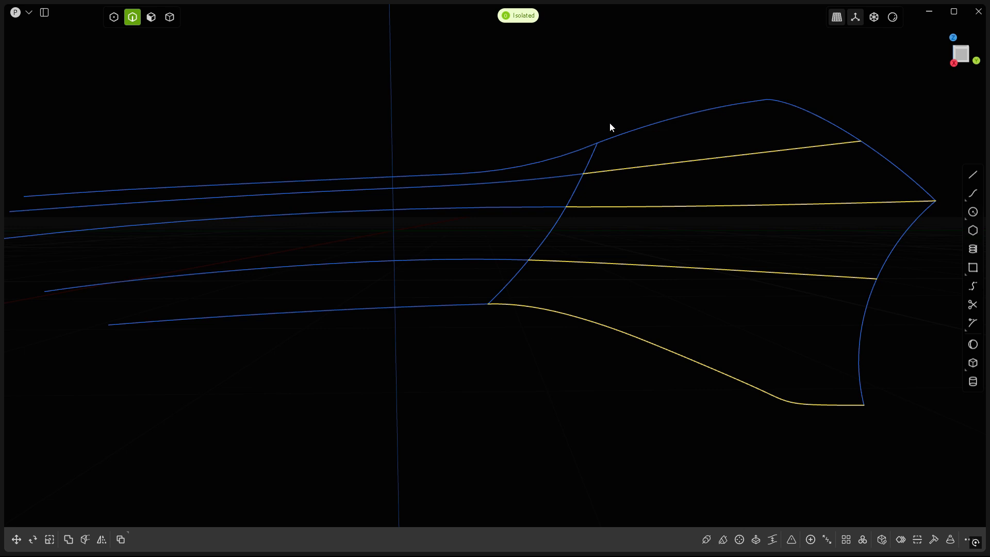
click(620, 135)
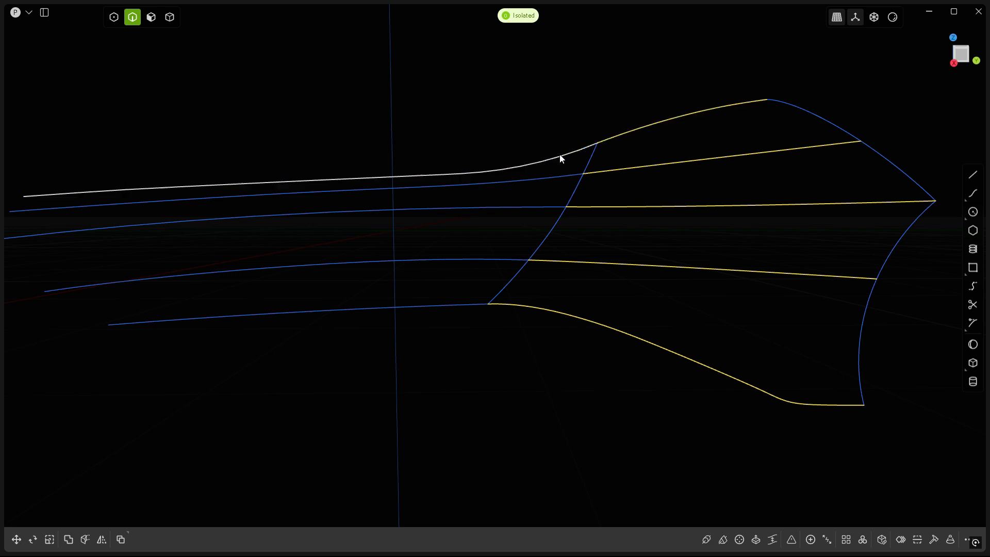
click(628, 191)
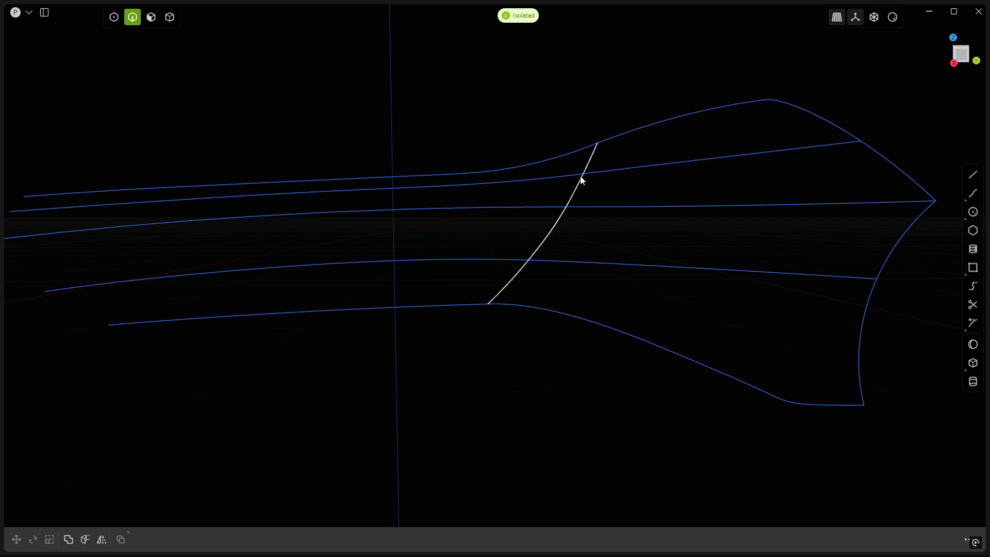
middle_drag(657, 199, 552, 268)
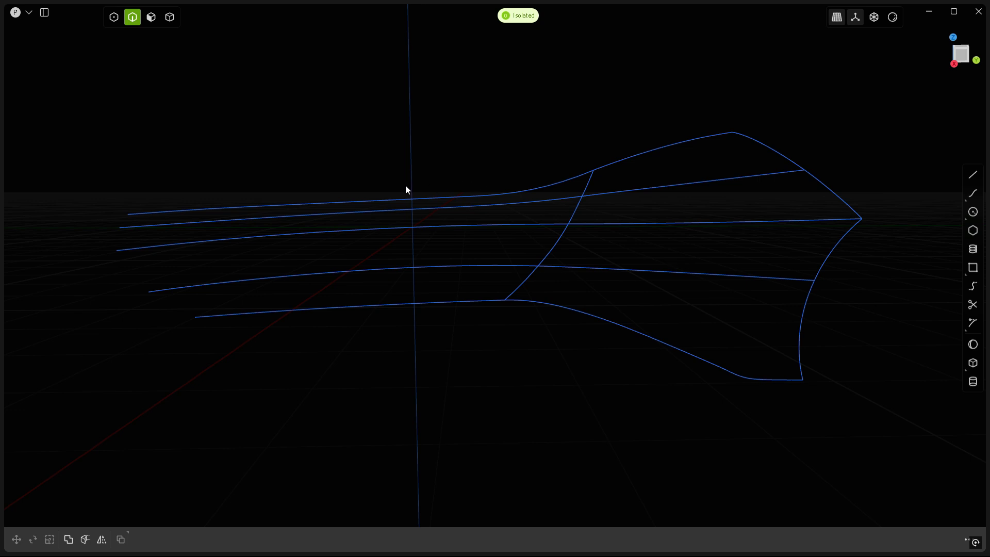
Loft a surface through the five lengthwise body curves, using the cross curve at the tail joint as guide.
click(422, 199)
click(423, 208)
click(423, 226)
click(421, 267)
click(421, 303)
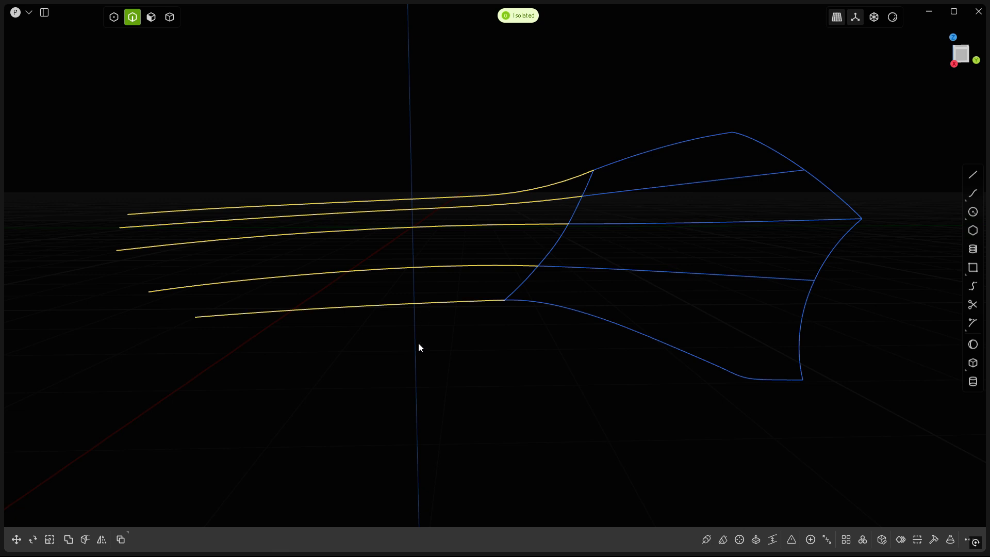
middle_drag(509, 431, 465, 353)
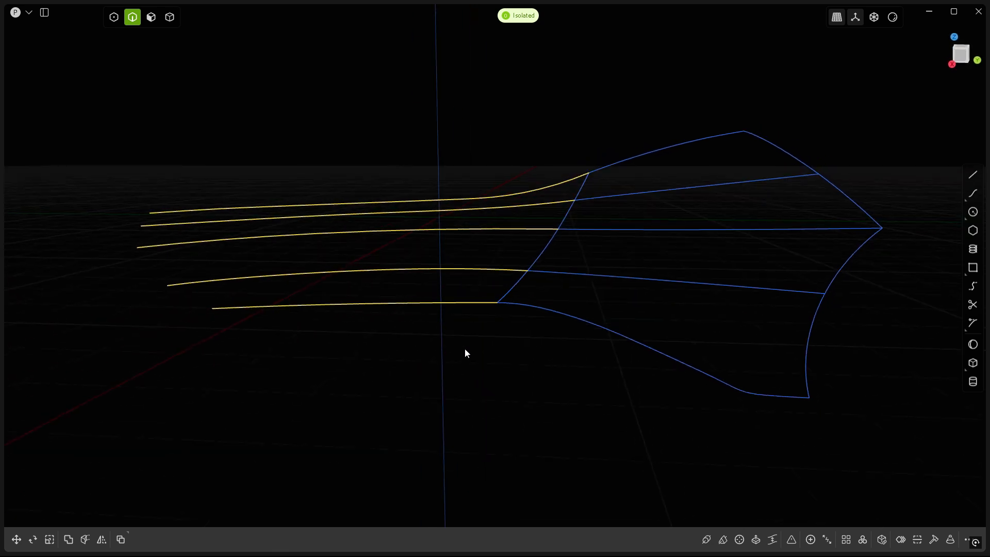
key(l)
scroll(588, 242, up, 5)
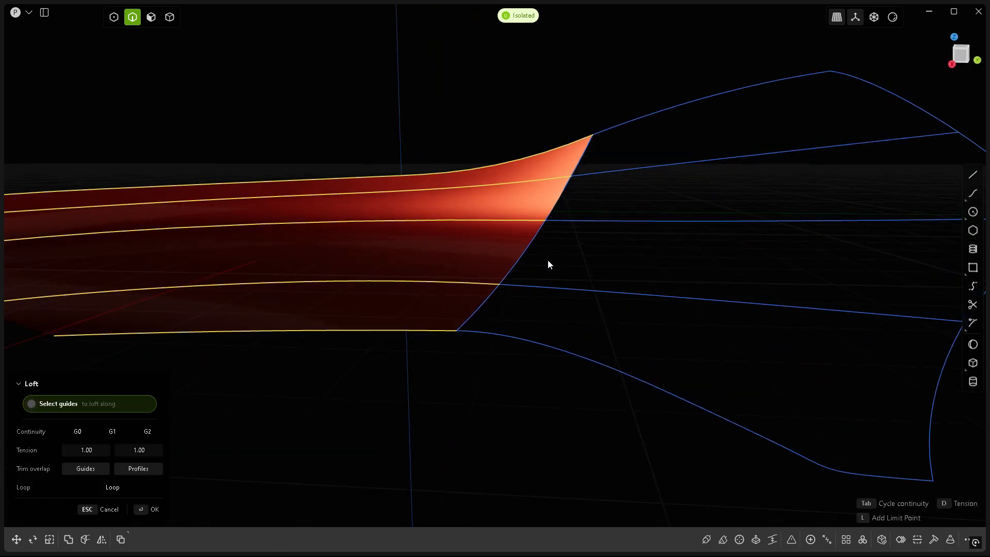
click(530, 243)
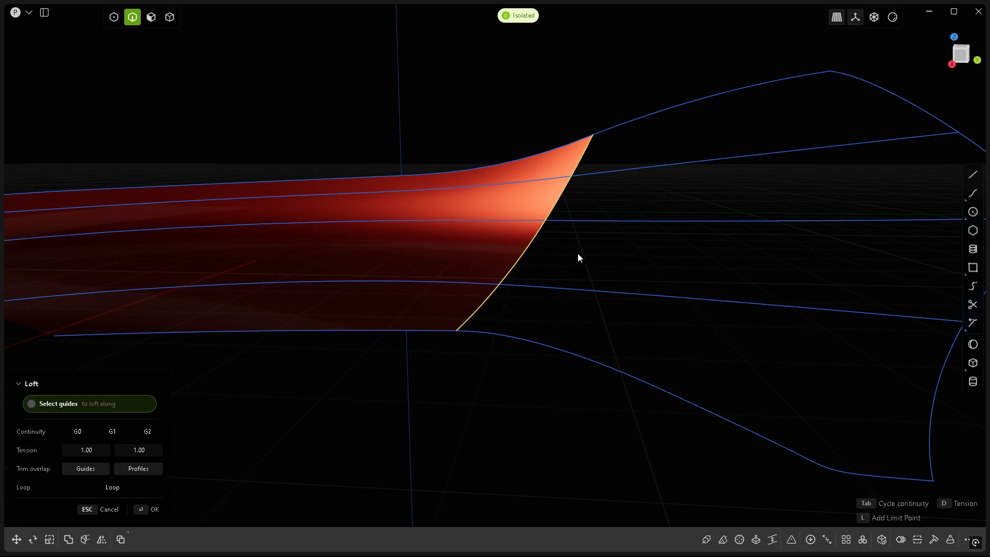
middle_drag(547, 351, 541, 341)
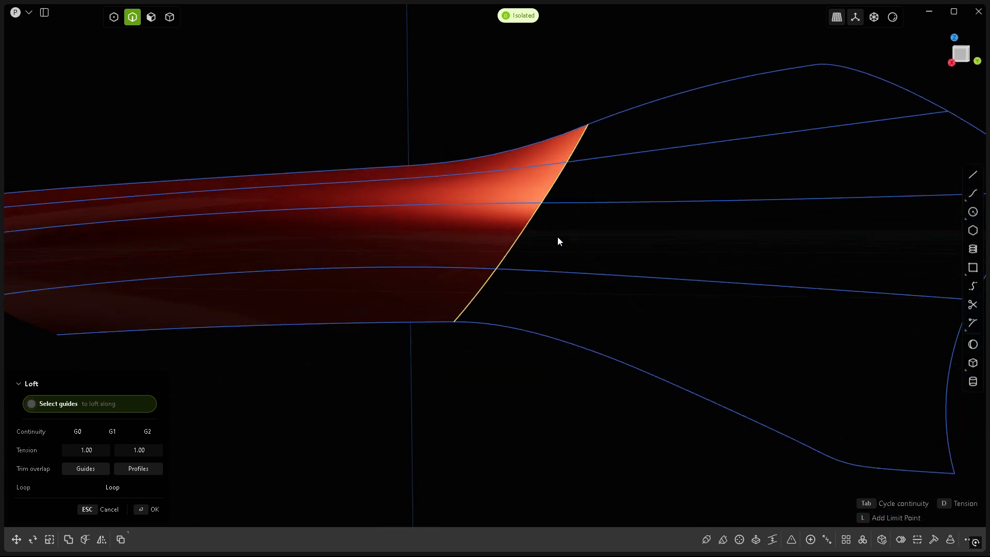
key(Return)
scroll(688, 273, down, 2)
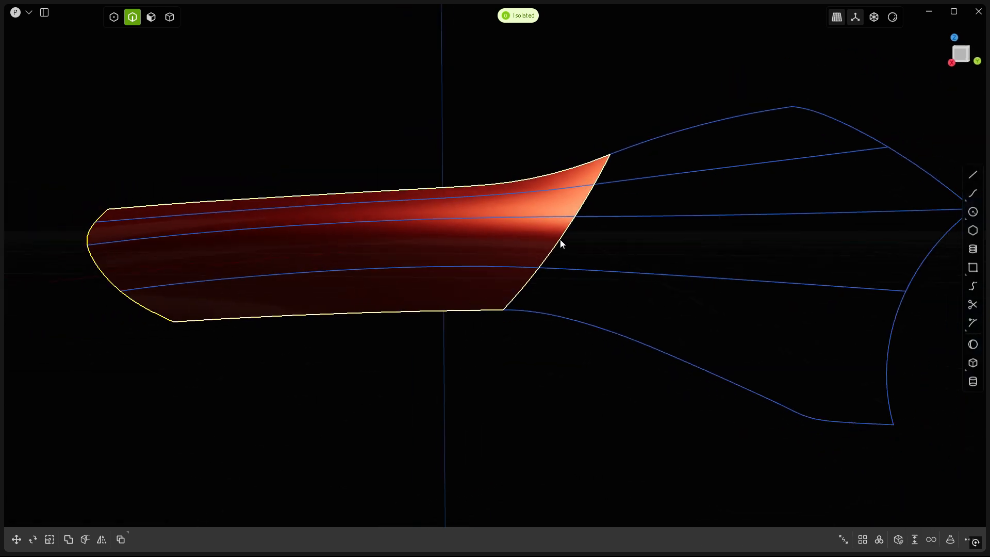
Move the cross curve at the tail joint -137.719 cm along the Y axis, clear of the body surface.
click(560, 239)
scroll(695, 290, down, 2)
middle_drag(556, 281, 599, 259)
key(g)
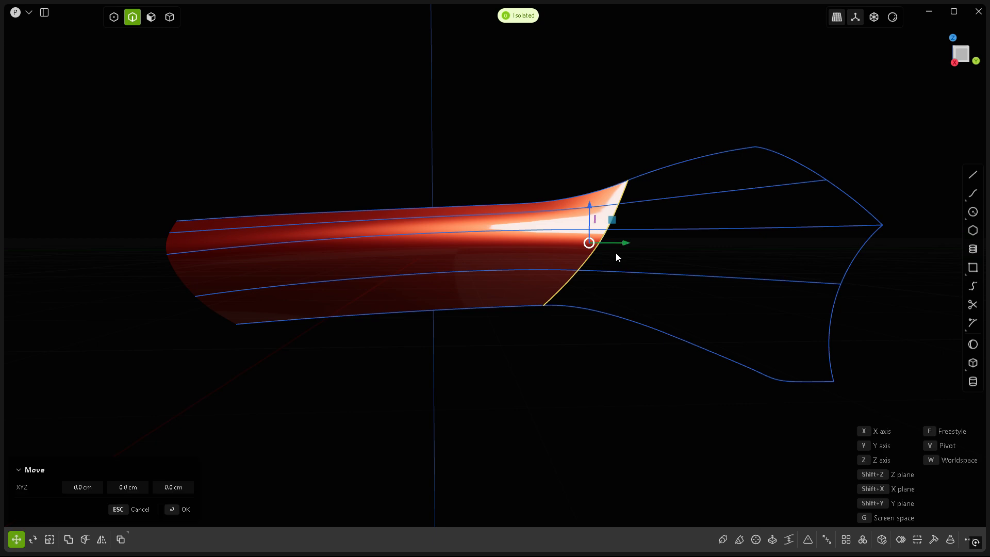
drag(624, 245, 10, 212)
scroll(469, 320, up, 1)
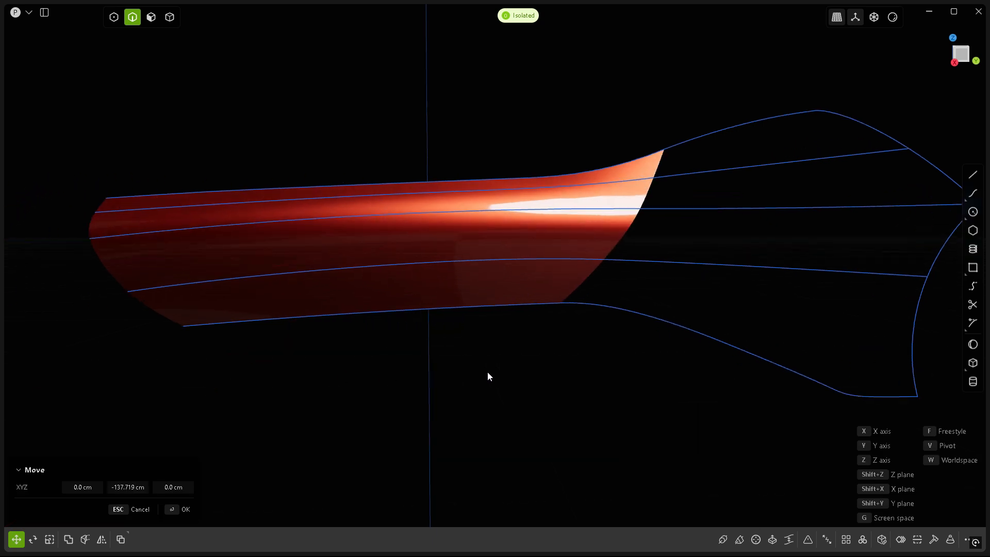
key(Return)
In the right view, draw a straight reference line along the Y axis from the tail tip past the body's front end.
key(KP_3)
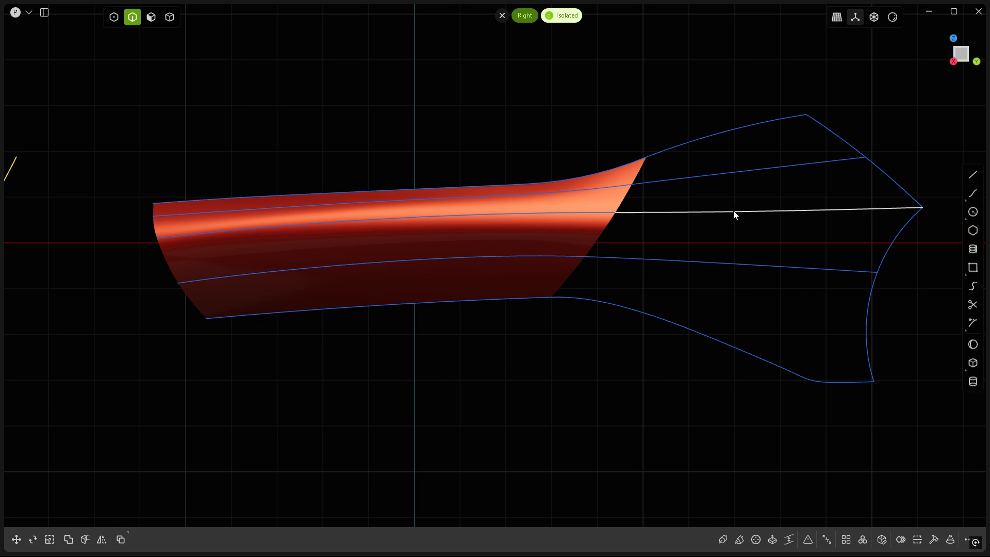
click(597, 212)
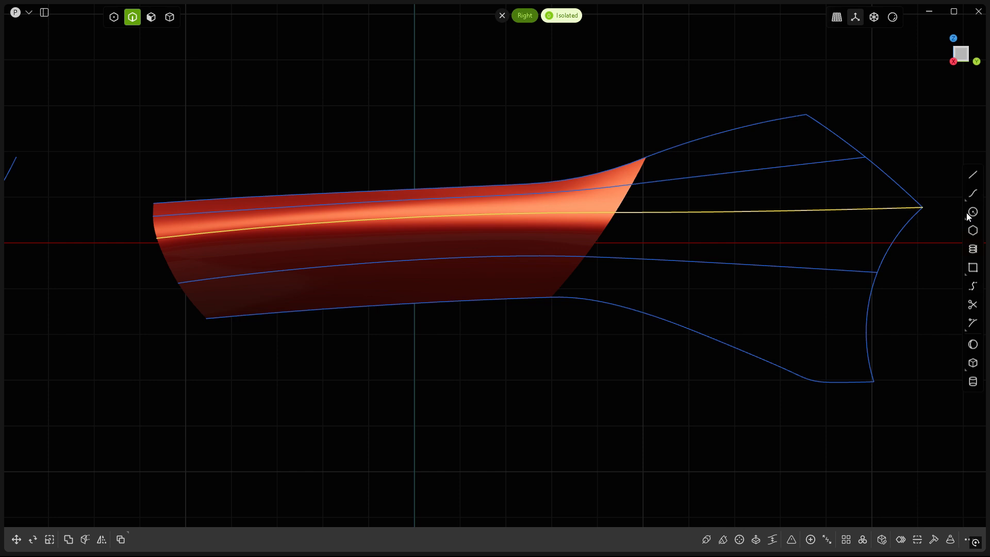
click(973, 176)
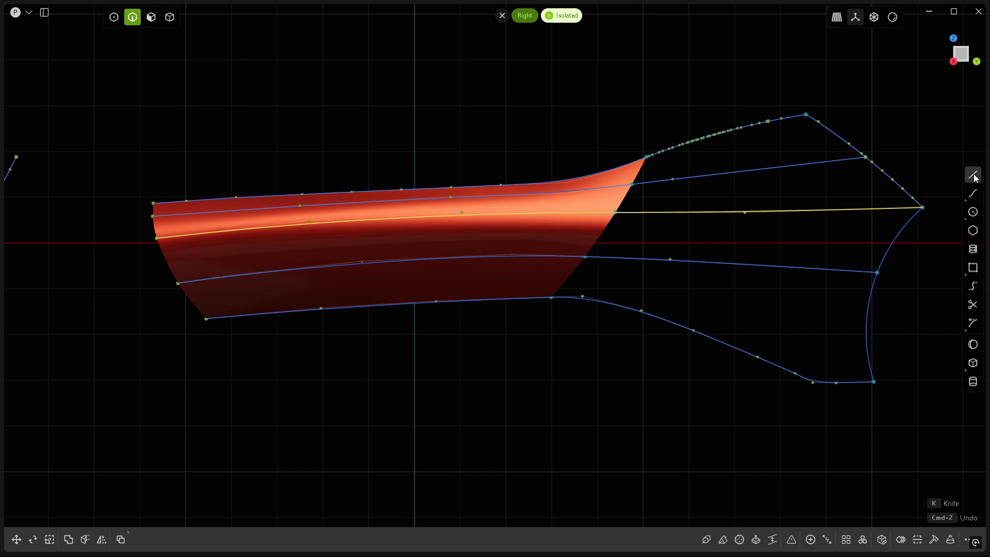
click(916, 207)
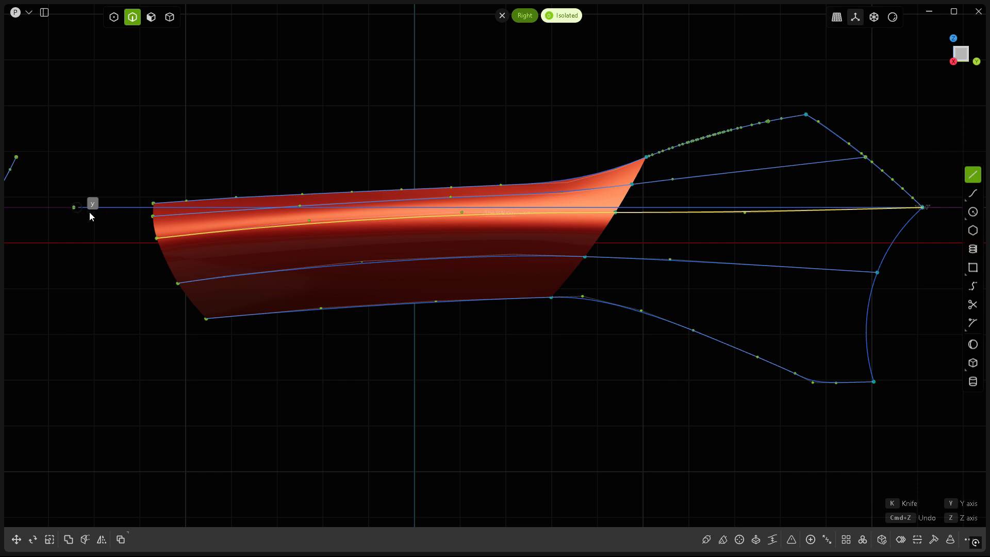
click(73, 209)
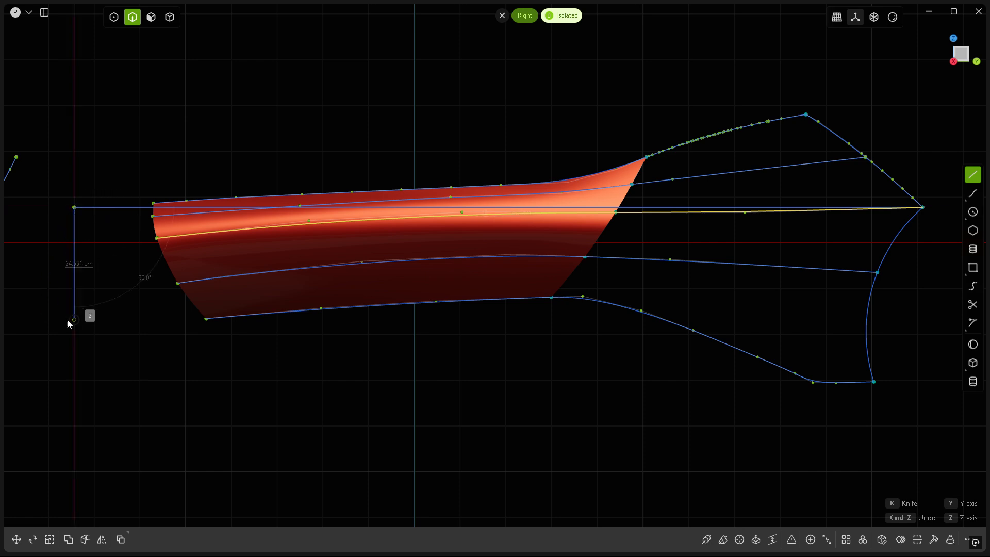
key(Escape)
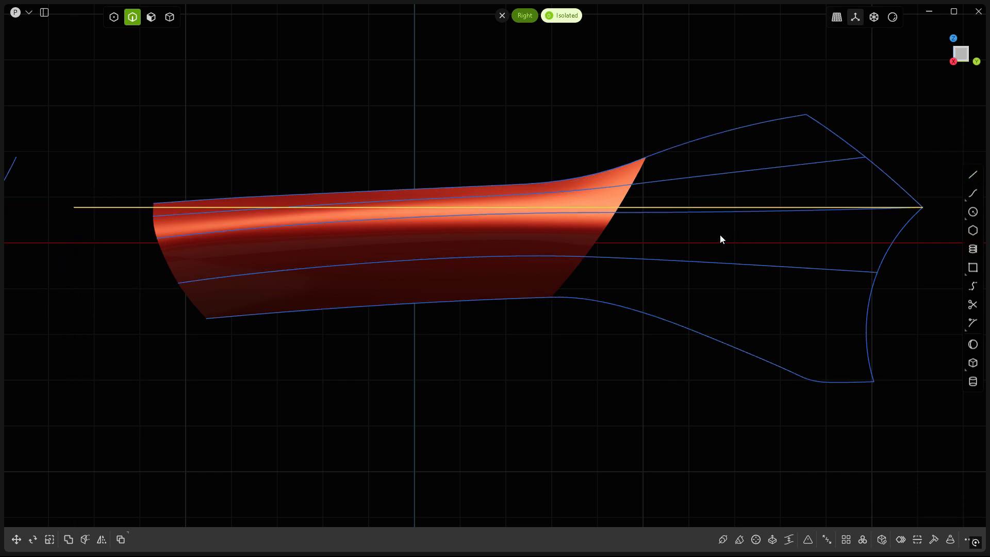
Compare the middle curve's tail and body segments with the straight reference line and inspect their transition at the joint.
scroll(720, 235, up, 5)
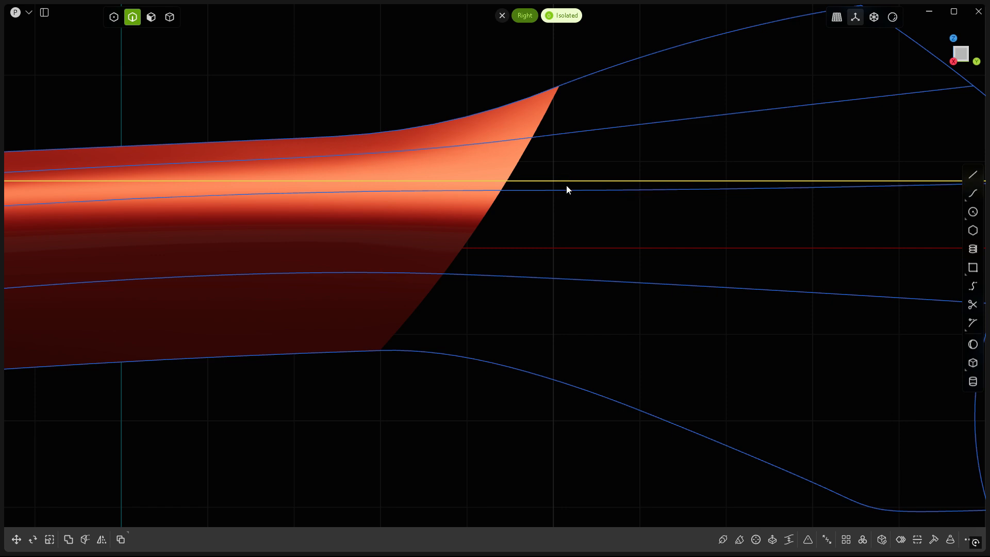
scroll(413, 228, down, 3)
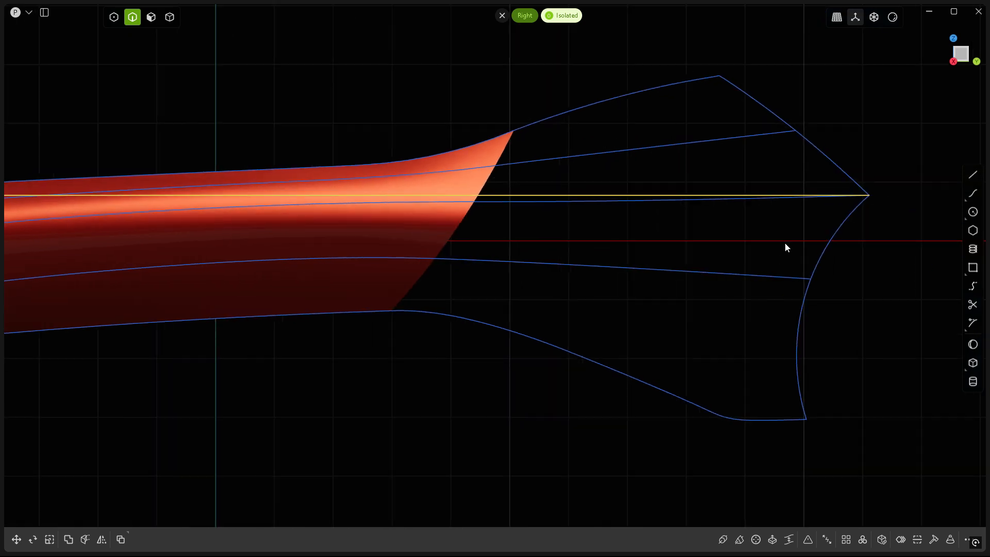
scroll(786, 247, up, 2)
click(714, 179)
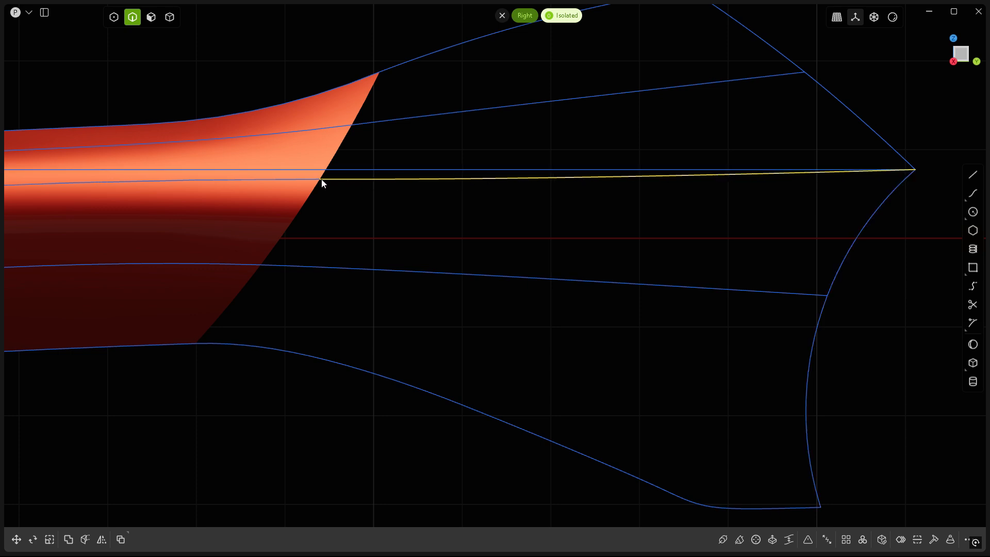
scroll(698, 246, down, 5)
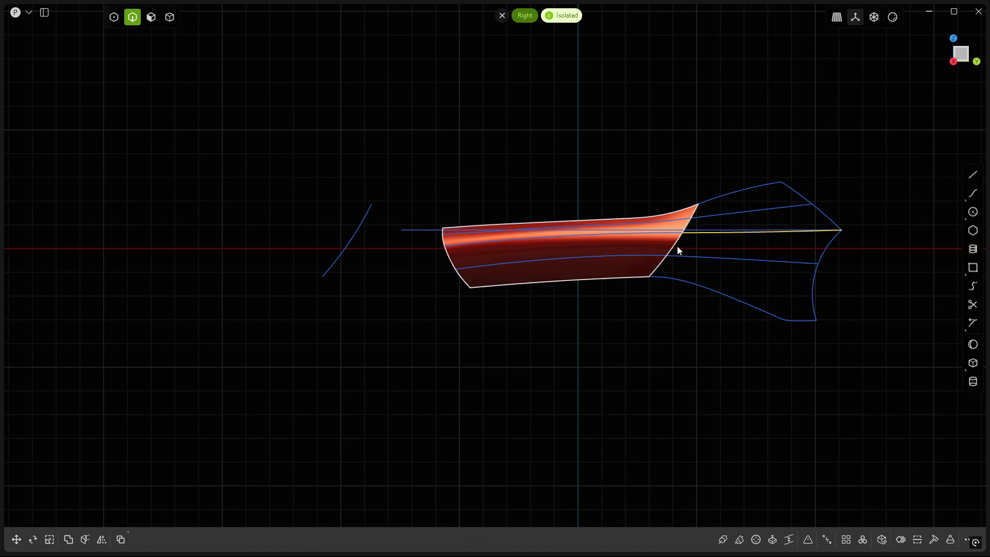
scroll(677, 246, up, 6)
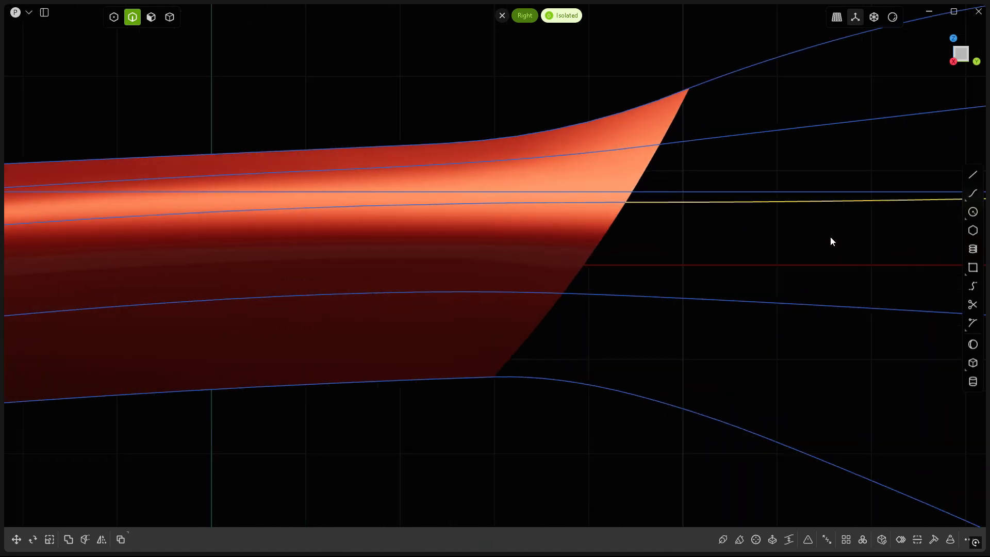
click(614, 203)
scroll(605, 227, down, 3)
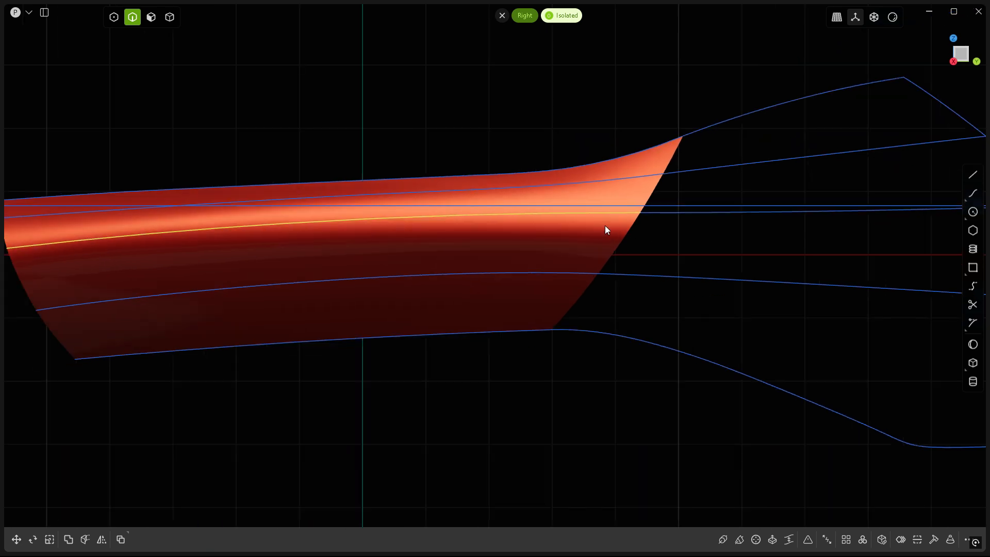
scroll(645, 221, up, 3)
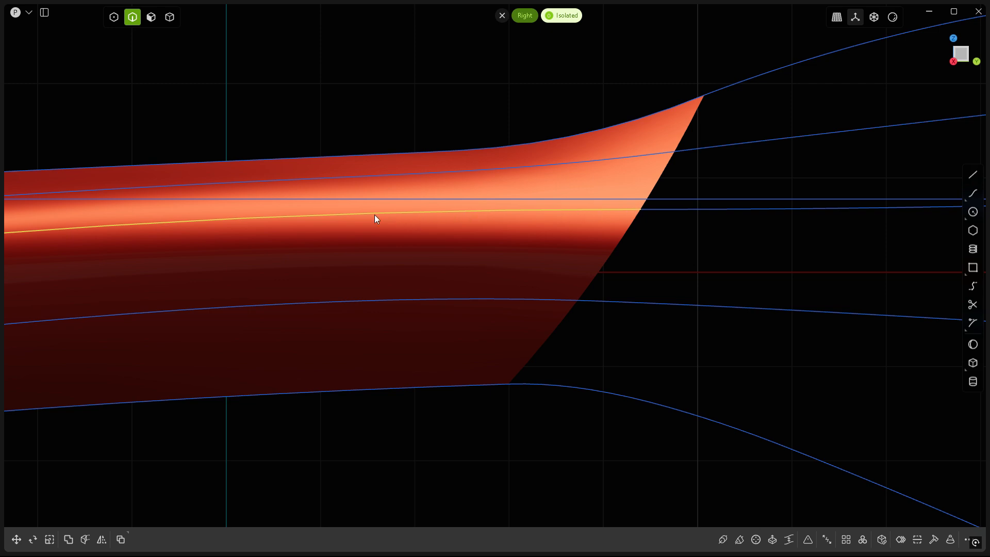
scroll(742, 288, down, 4)
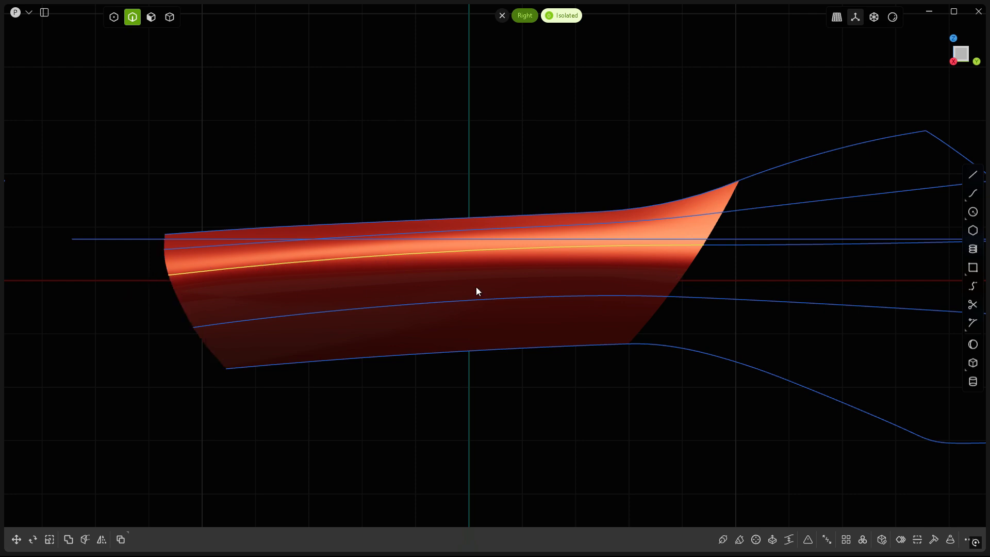
middle_drag(446, 281, 518, 289)
scroll(870, 278, down, 3)
scroll(871, 270, up, 6)
click(577, 231)
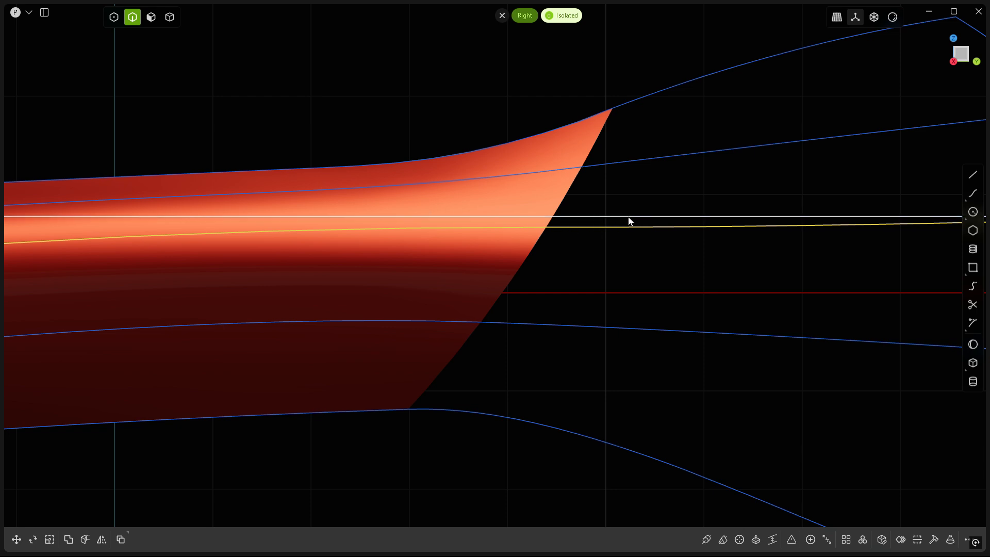
scroll(459, 241, down, 5)
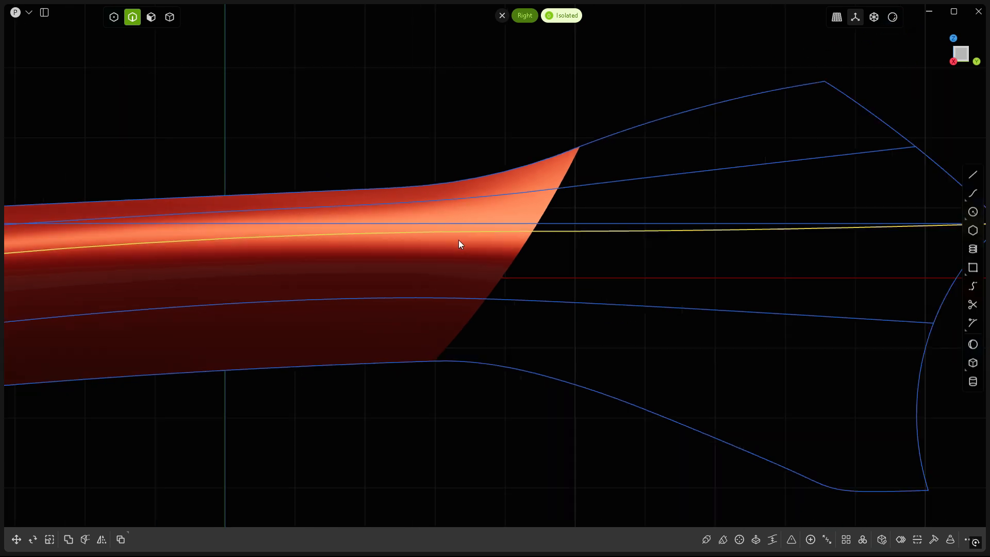
scroll(424, 241, up, 5)
Remove the straight reference line running through the body and tail.
click(583, 224)
click(590, 242)
scroll(505, 244, down, 3)
Inspect the guide curves' control points and endpoints along the body-tail joint, especially at the body surface's upper corner.
middle_drag(459, 277, 572, 327)
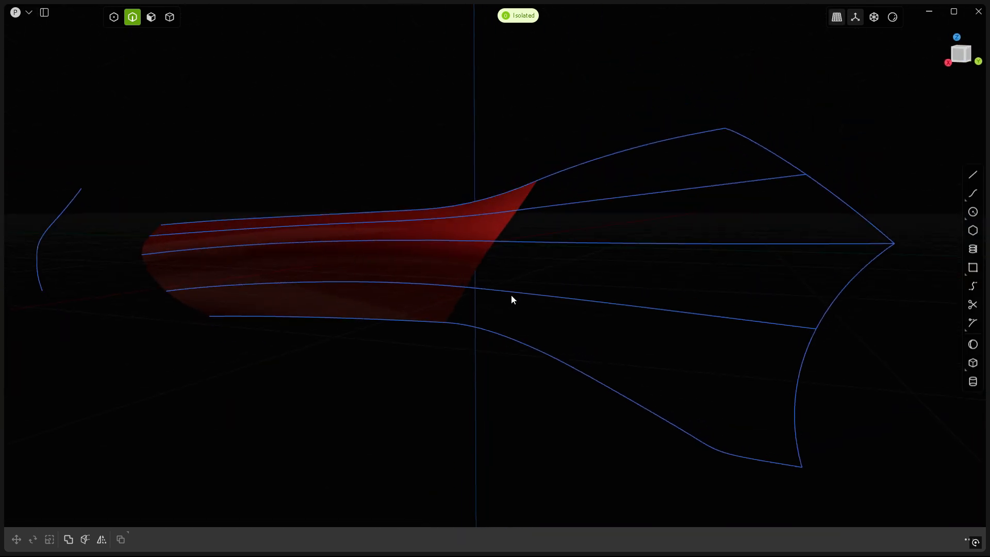
middle_drag(600, 279, 646, 247)
scroll(673, 228, up, 2)
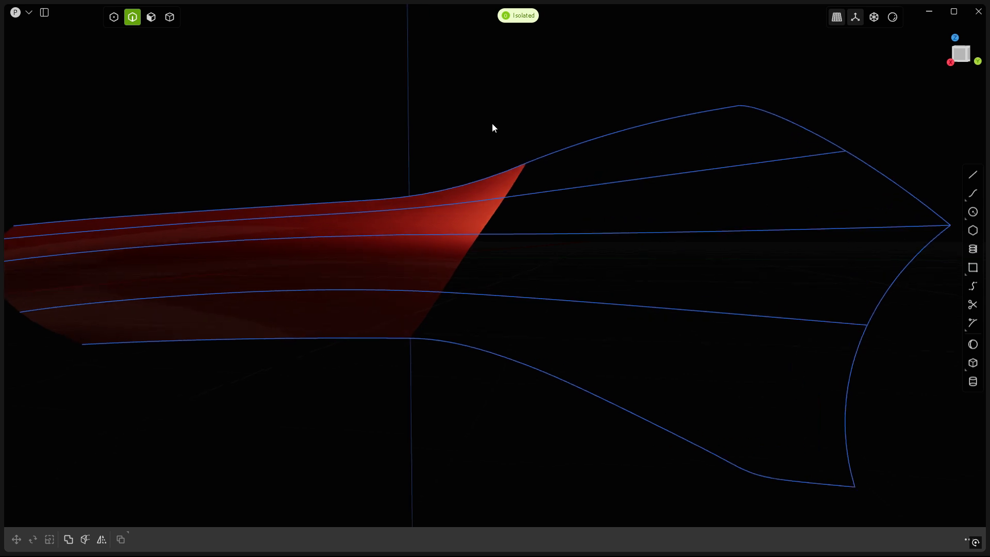
click(111, 18)
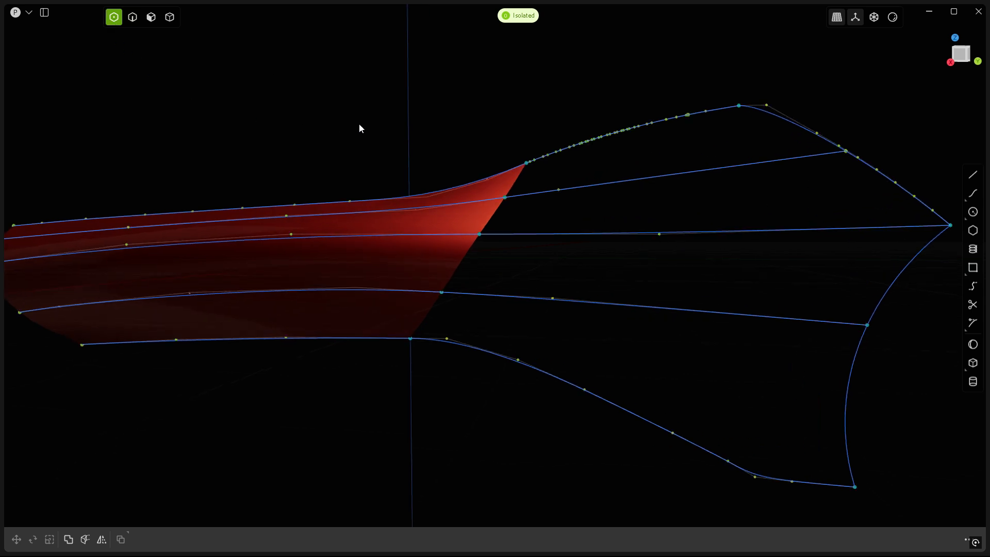
scroll(531, 163, up, 5)
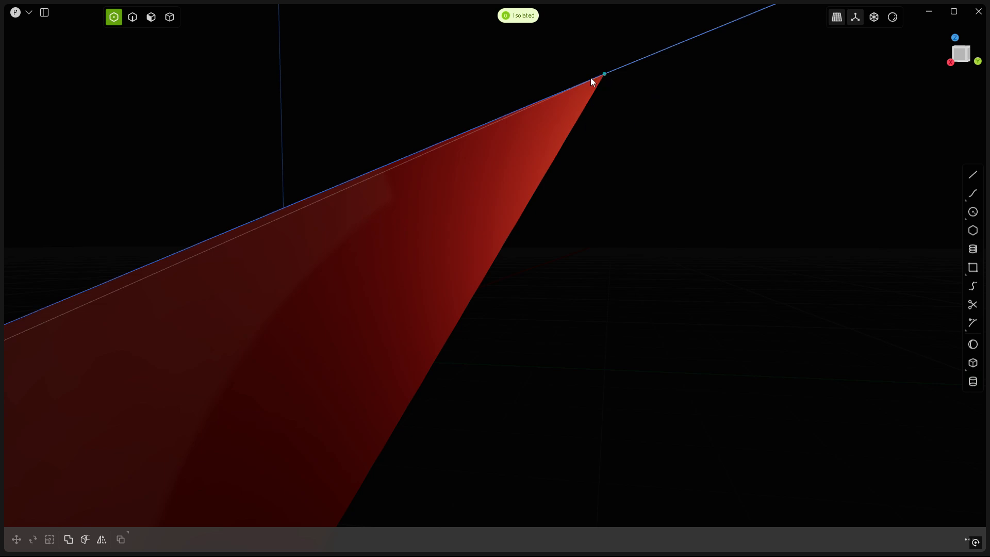
scroll(564, 153, down, 10)
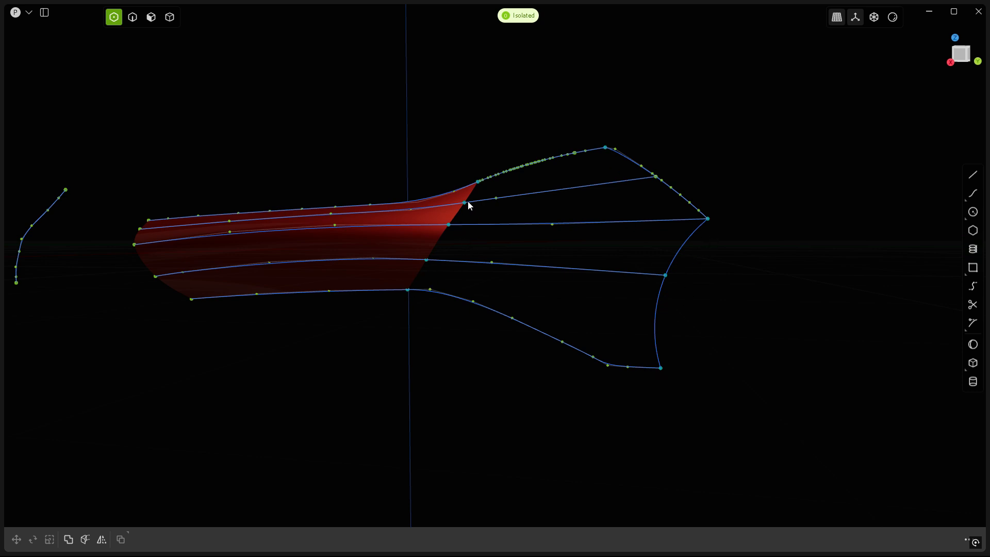
scroll(489, 233, up, 8)
key(2)
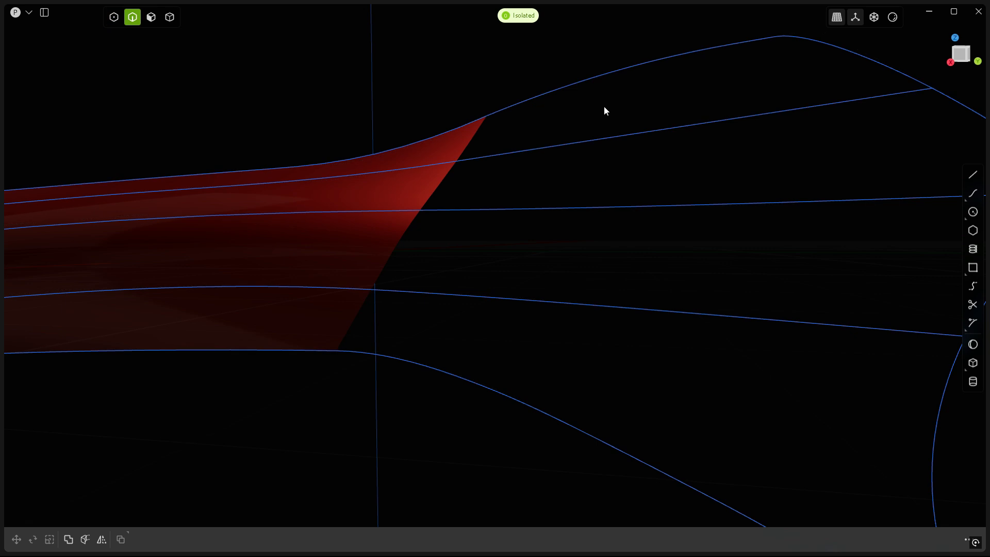
click(583, 83)
shift+click(477, 136)
shift+click(448, 181)
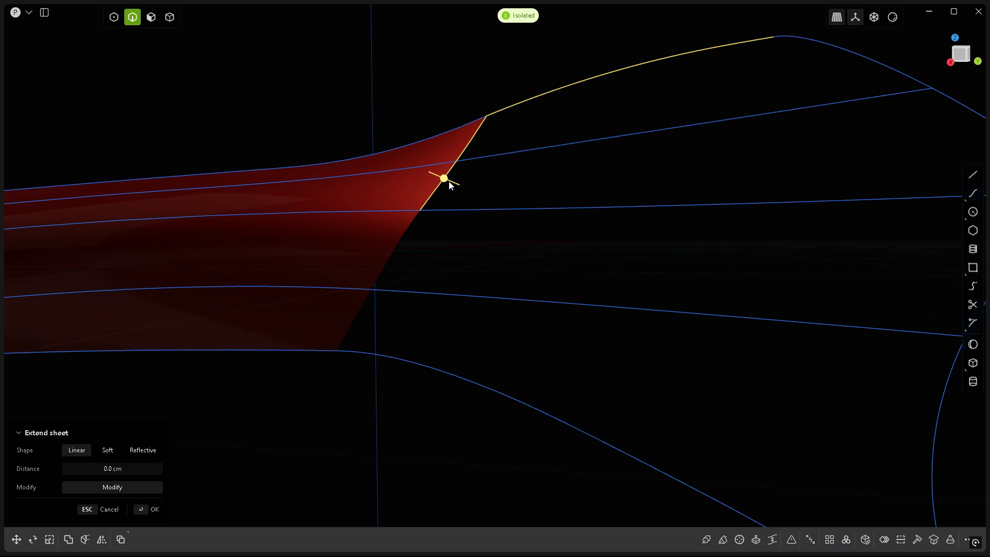
shift+click(483, 210)
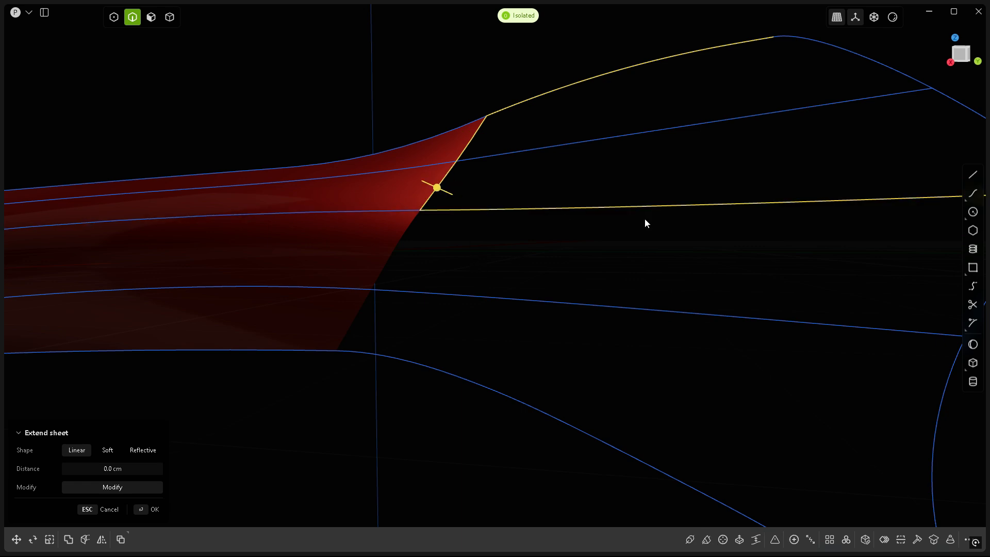
middle_drag(659, 216, 490, 184)
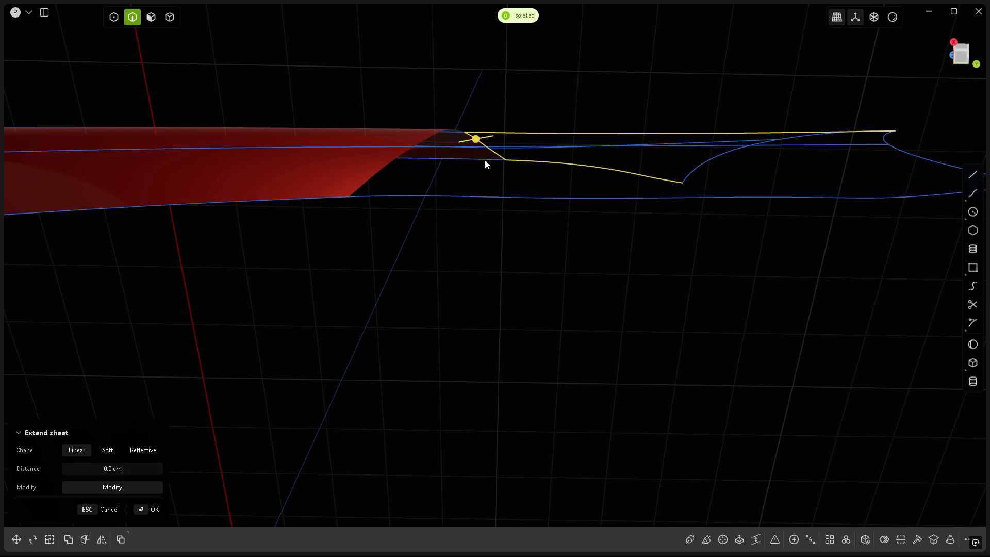
key(Escape)
middle_drag(566, 92, 553, 156)
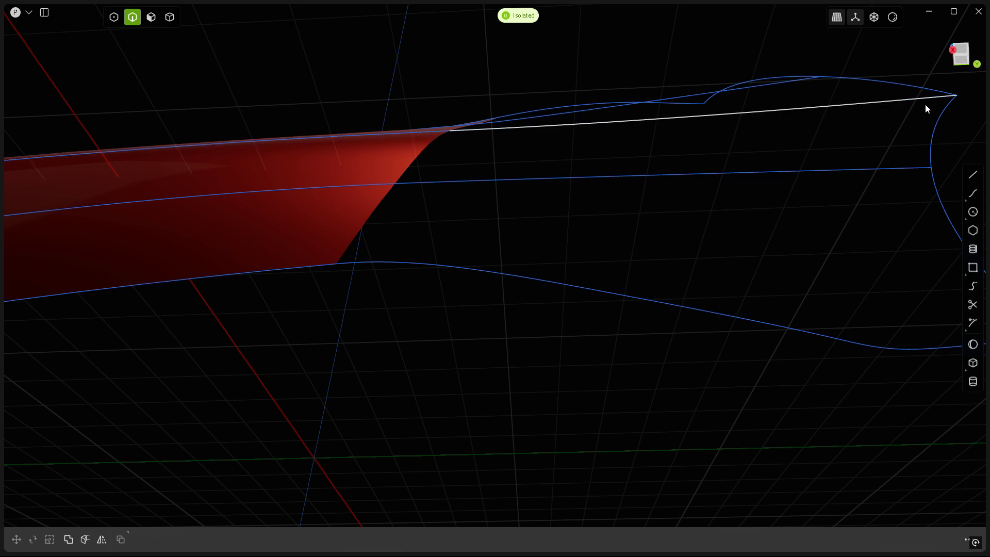
middle_drag(587, 196, 495, 266)
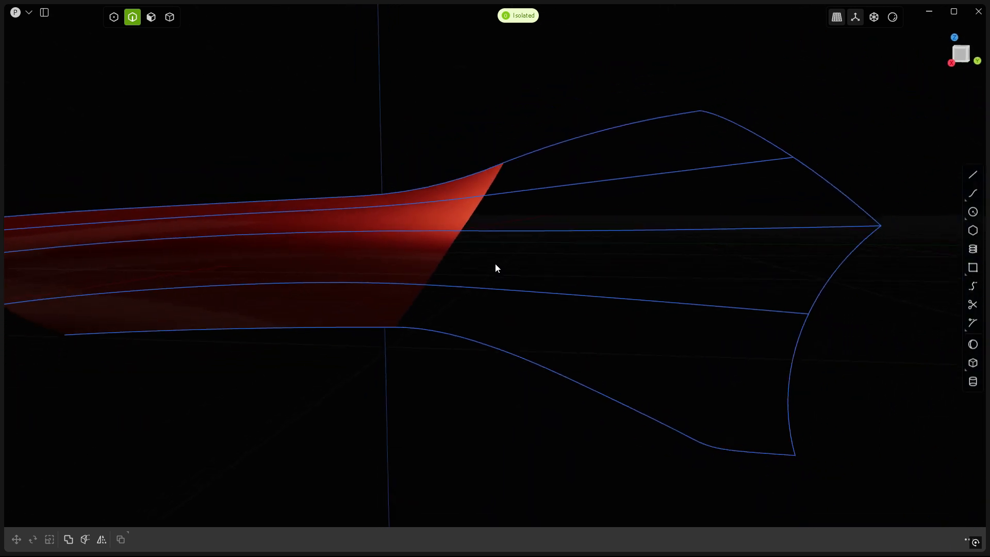
Try to patch the upper tail opening bounded by the top, rear and middle curves and the body edge, and undo it.
click(550, 153)
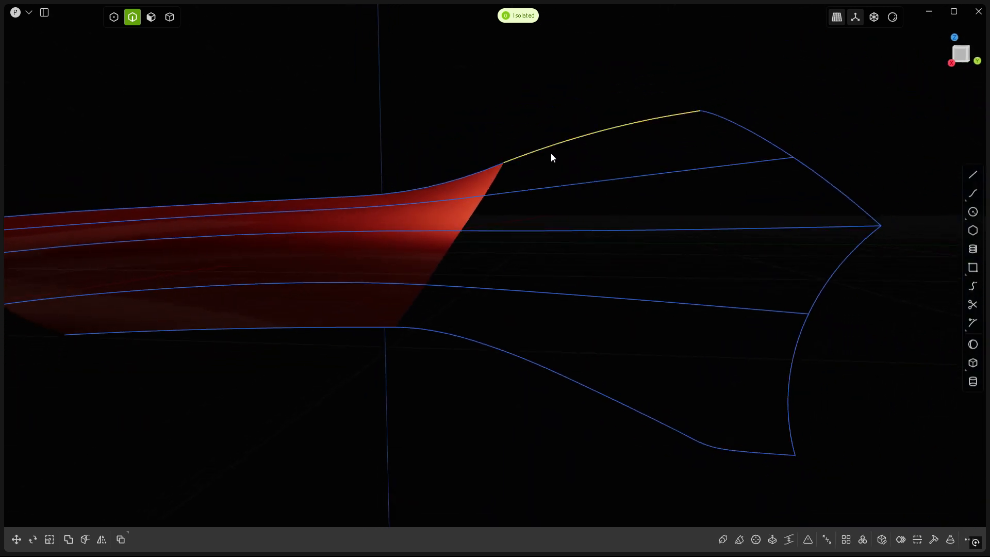
shift+click(499, 178)
shift+click(531, 232)
shift+click(844, 198)
scroll(671, 267, up, 4)
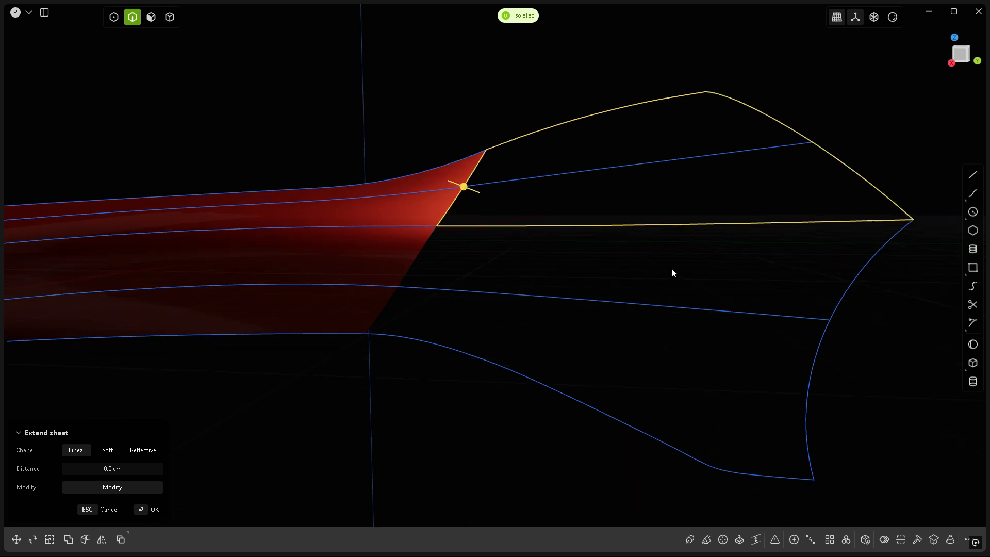
key(Tab)
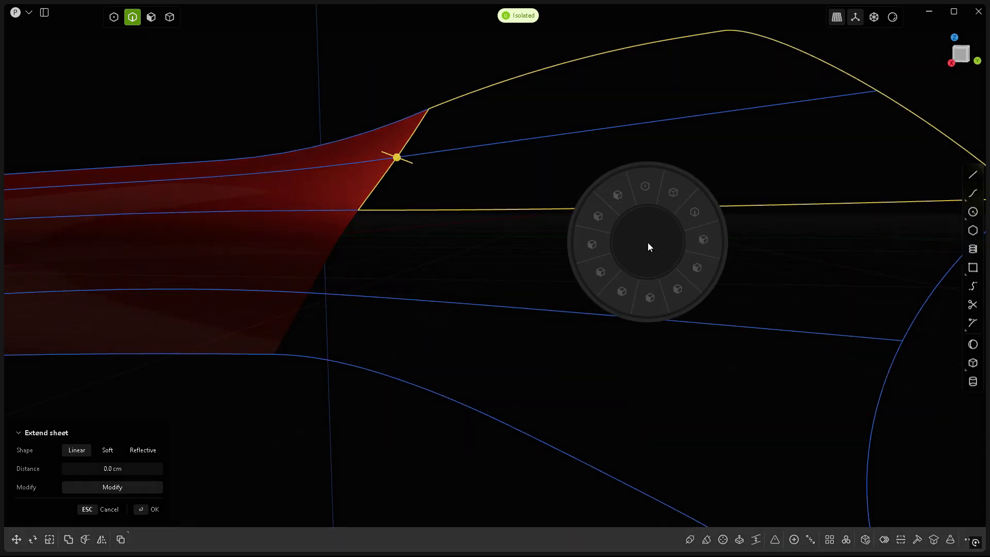
click(649, 309)
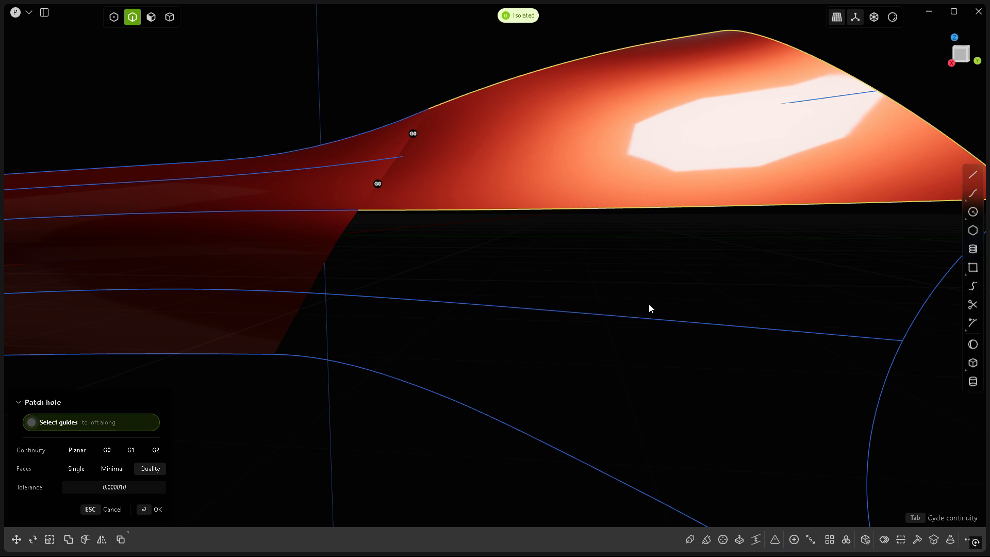
right_click(649, 301)
key(ctrl+z)
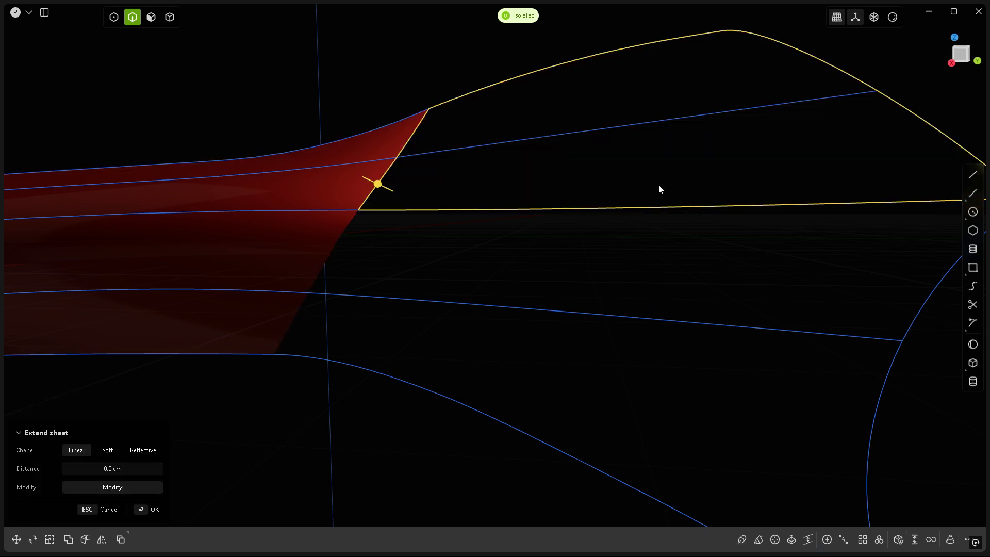
Shade the surfaces with horizontal zebra stripes and check the stripe flow on the body near the tail joint.
click(892, 17)
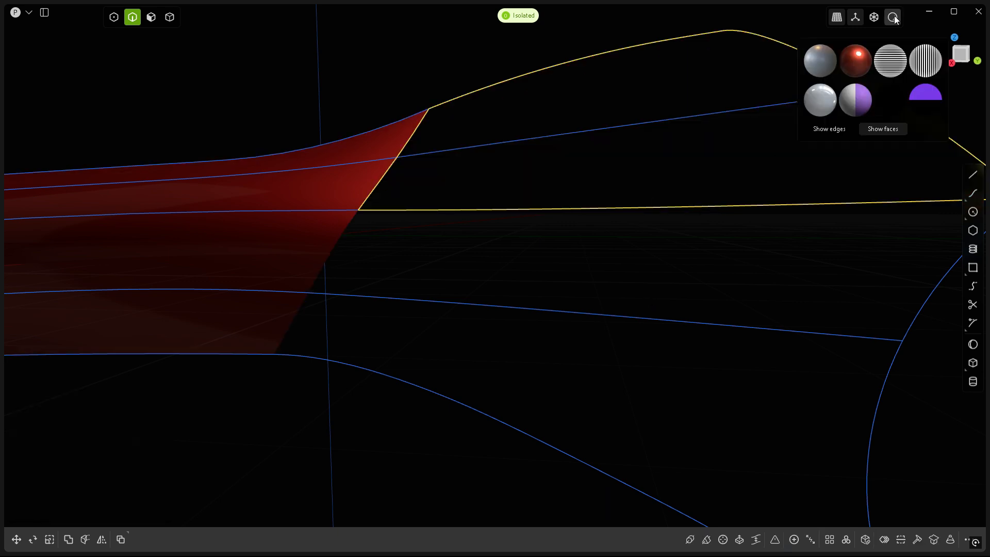
click(896, 51)
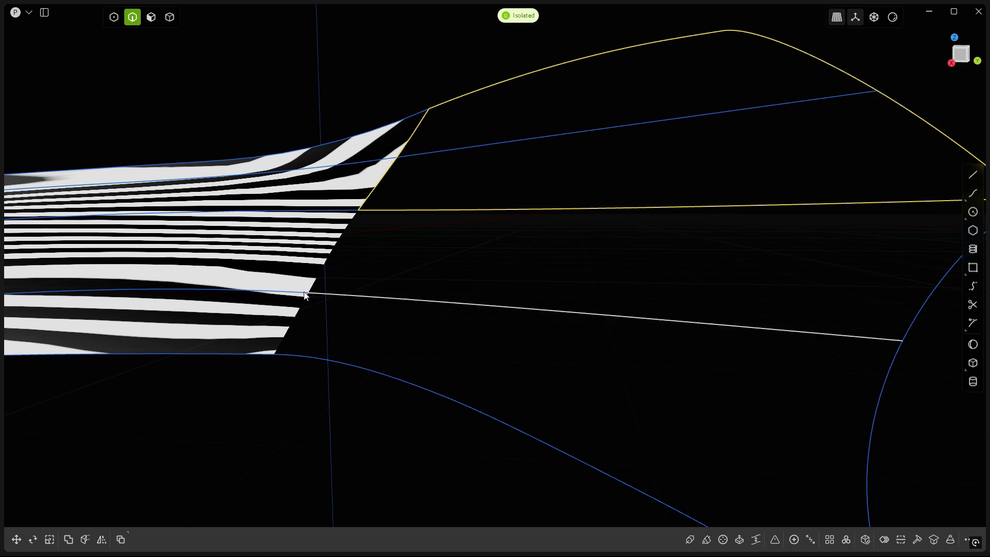
scroll(651, 272, down, 4)
middle_drag(469, 298, 473, 279)
scroll(510, 233, up, 4)
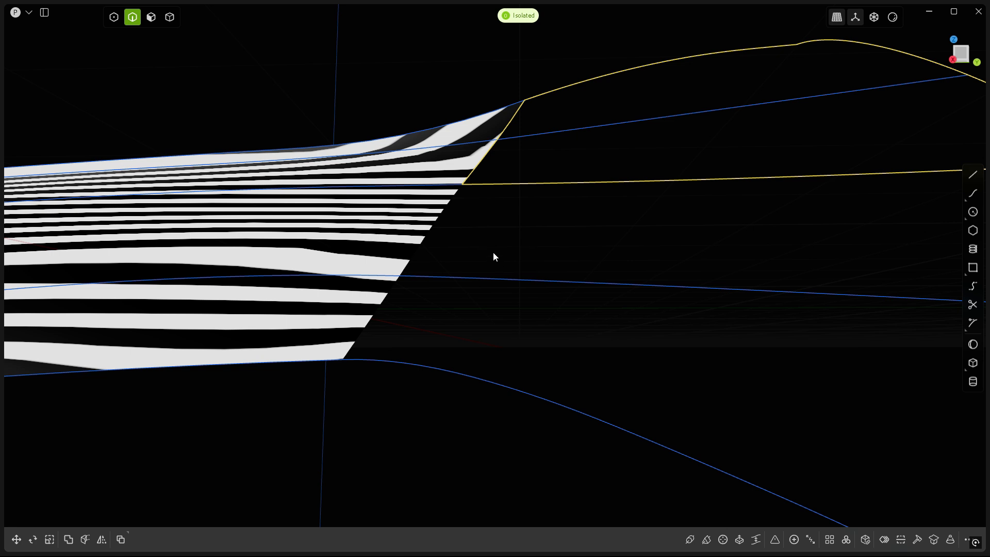
Create a hole patch across the upper tail opening from the top curve, rear curve, middle curve and adjoining body edges.
click(581, 86)
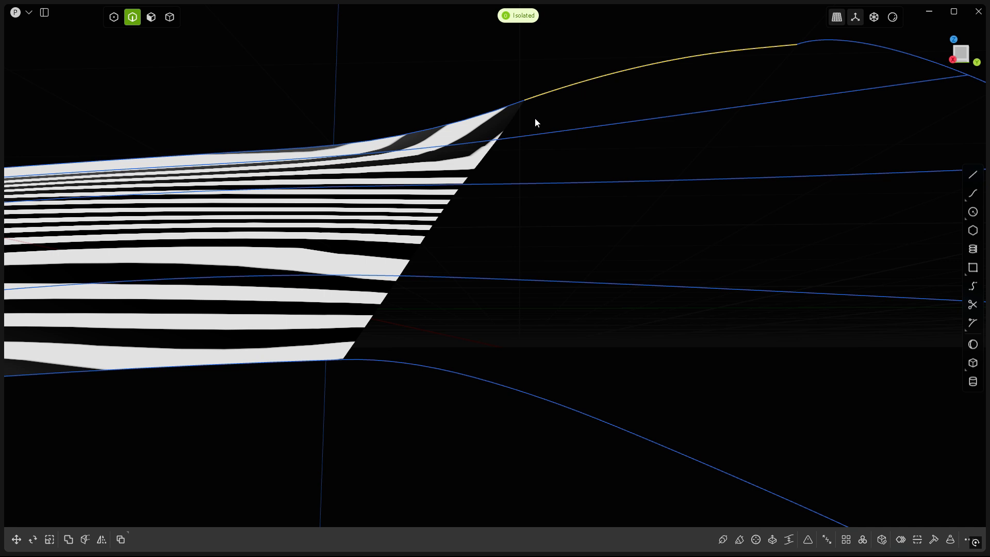
shift+click(514, 125)
key(shift+e)
shift+click(487, 157)
shift+click(486, 166)
shift+click(534, 185)
scroll(533, 206, down, 3)
shift+click(879, 122)
key(grave)
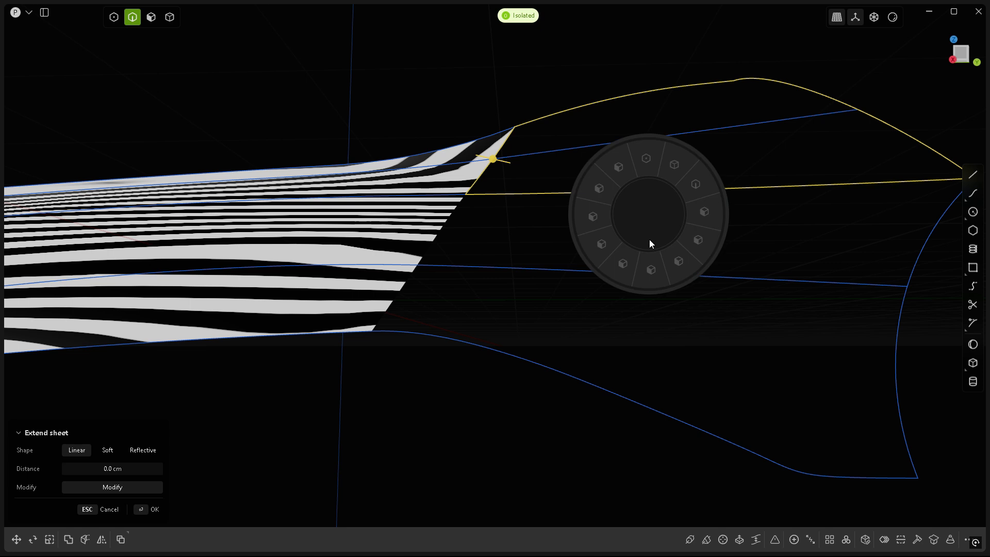
click(650, 270)
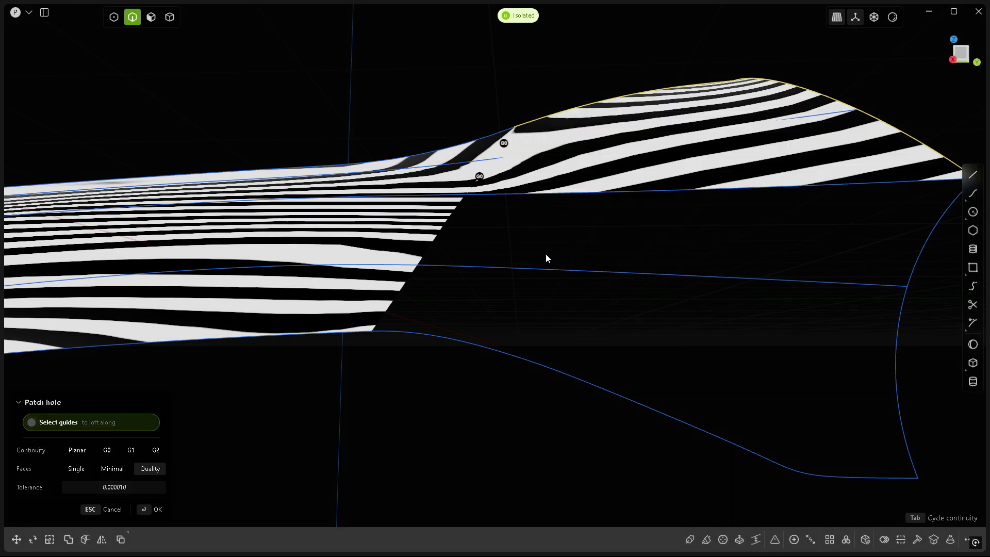
Set the patch's continuity with the body edges to G1 and its tolerance to 0.000070.
key(Tab)
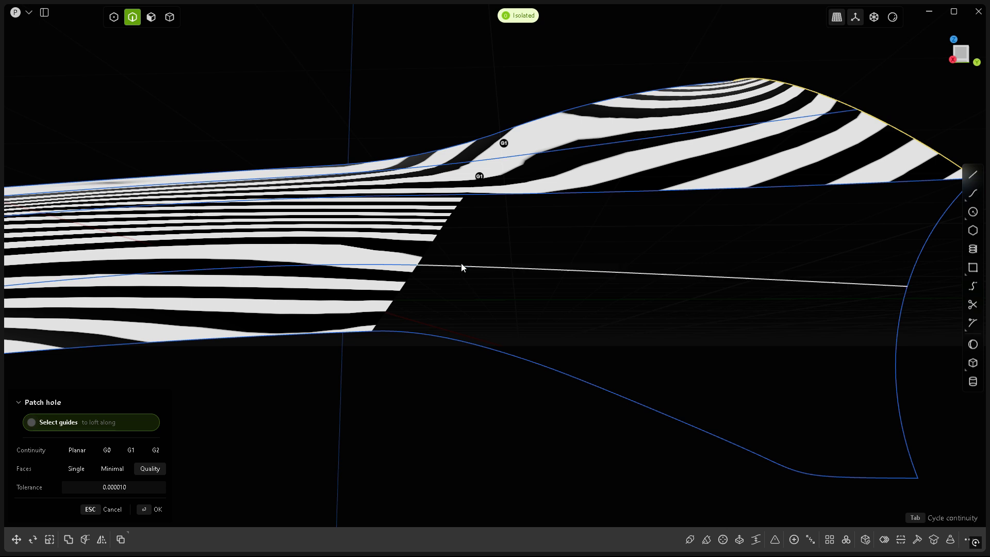
middle_drag(553, 257, 659, 254)
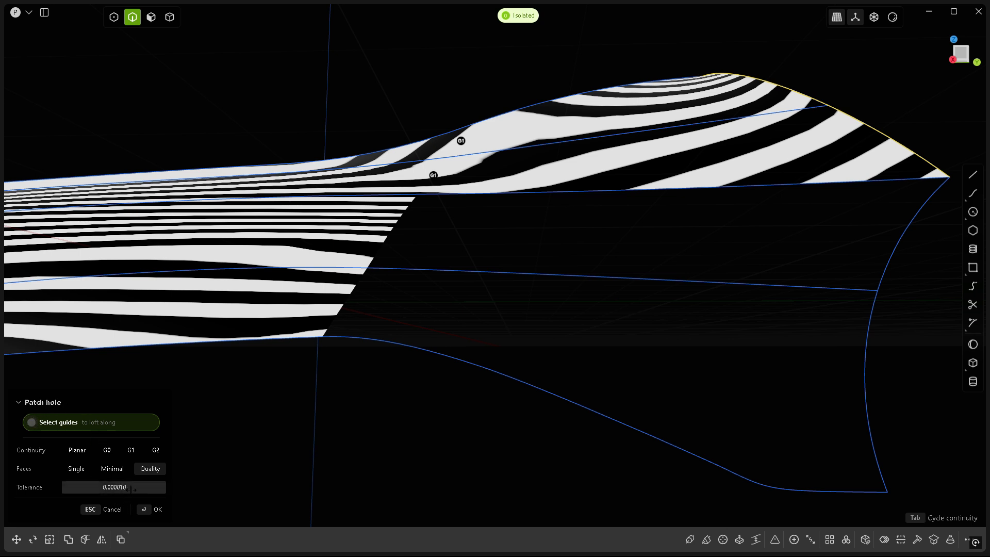
drag(91, 486, 128, 487)
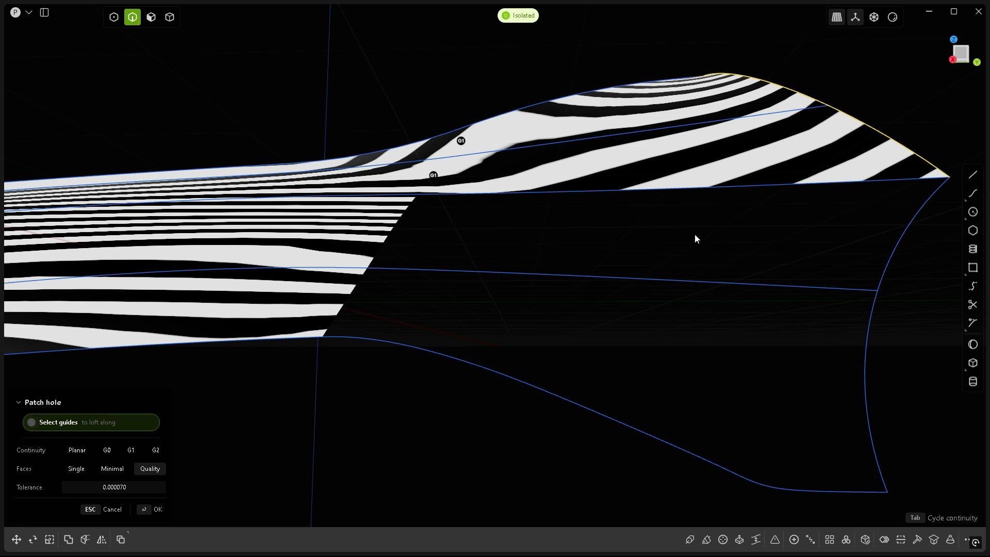
Loft the patch along the inner upper tail guide curve and finish it with a tolerance of 0.000097.
click(642, 137)
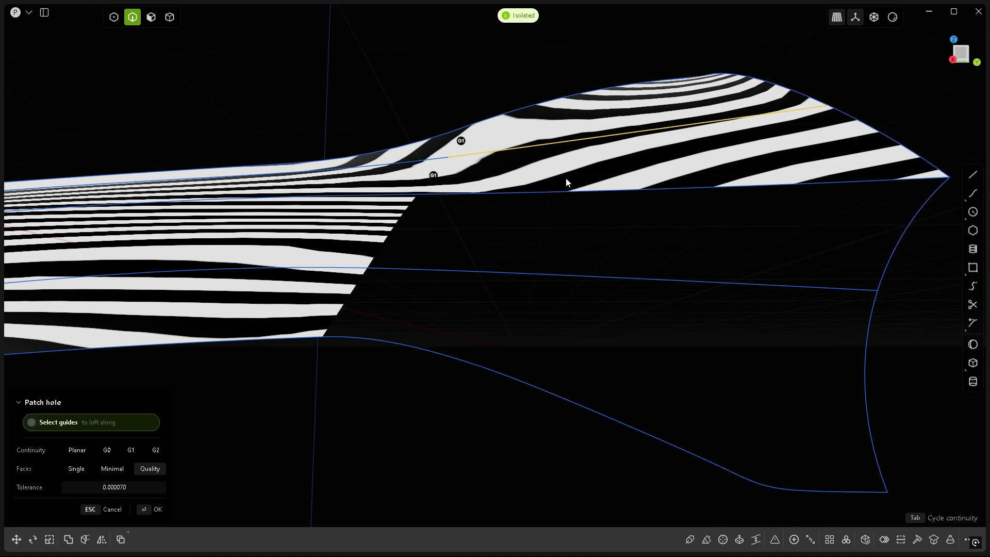
middle_drag(562, 230, 572, 284)
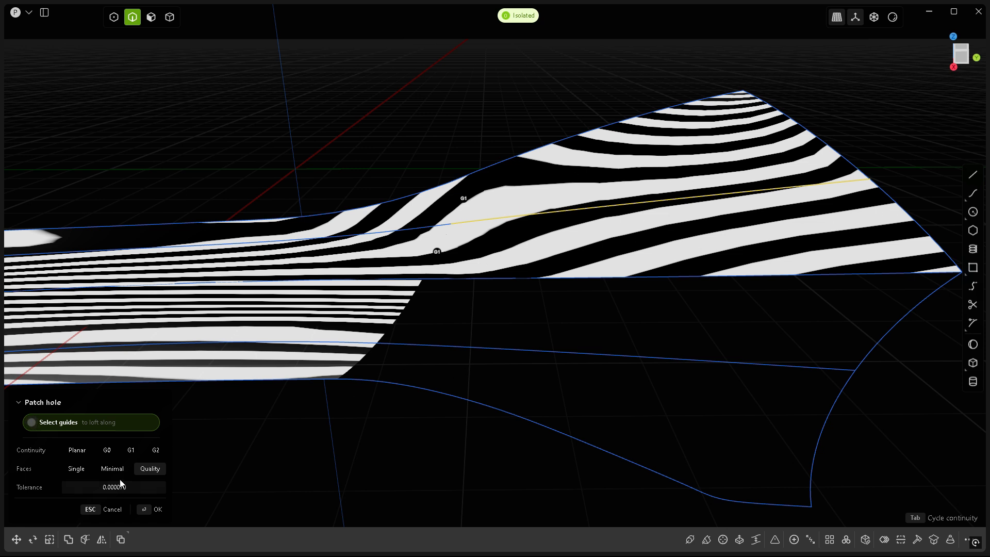
drag(115, 486, 130, 486)
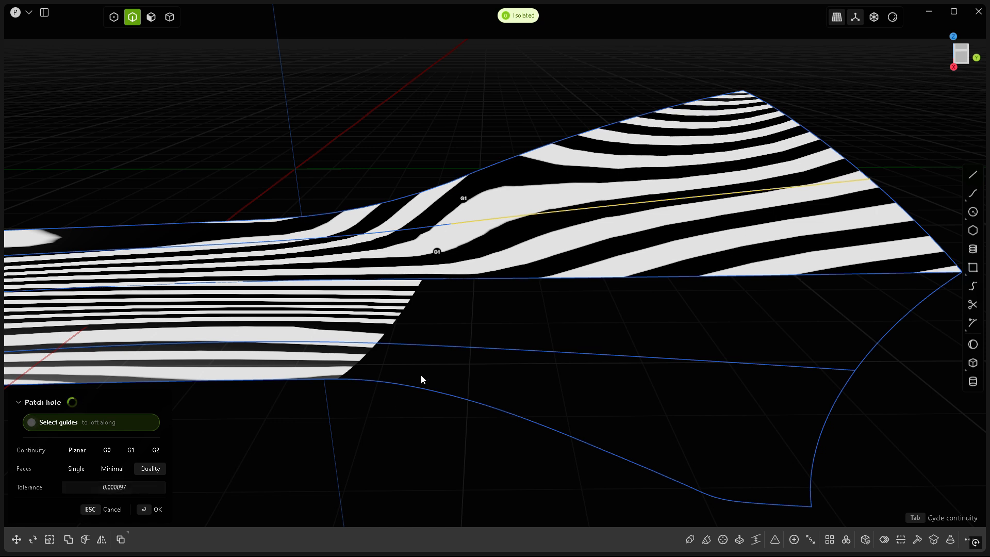
middle_drag(567, 281, 601, 281)
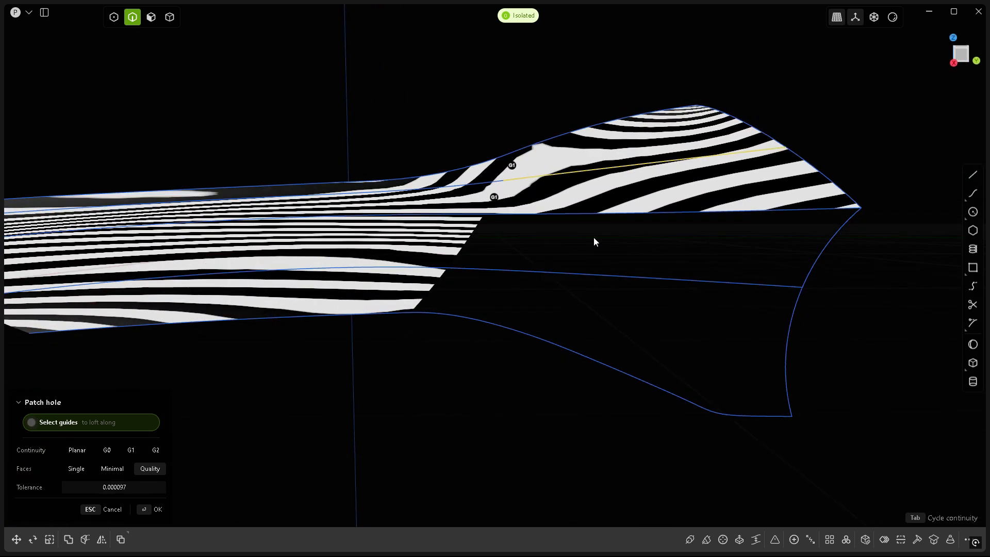
key(Return)
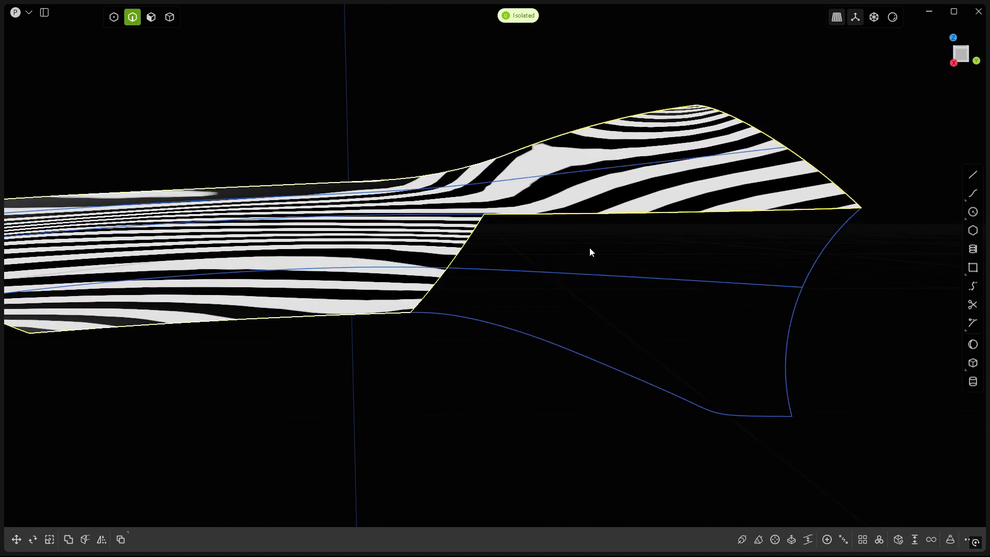
Clear the middle tail guide curve from view so only the new patch's lower edge remains there.
middle_drag(594, 247, 581, 240)
click(582, 211)
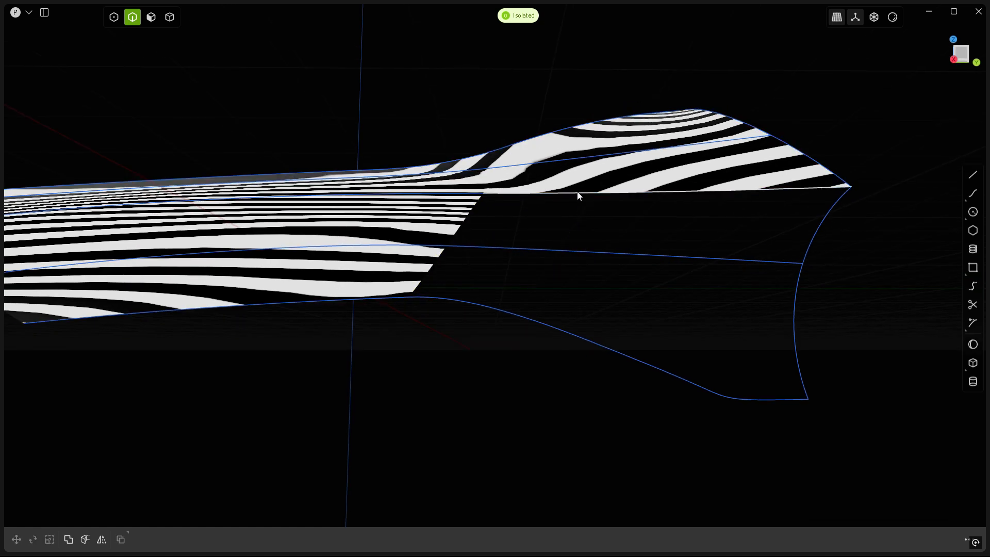
click(576, 194)
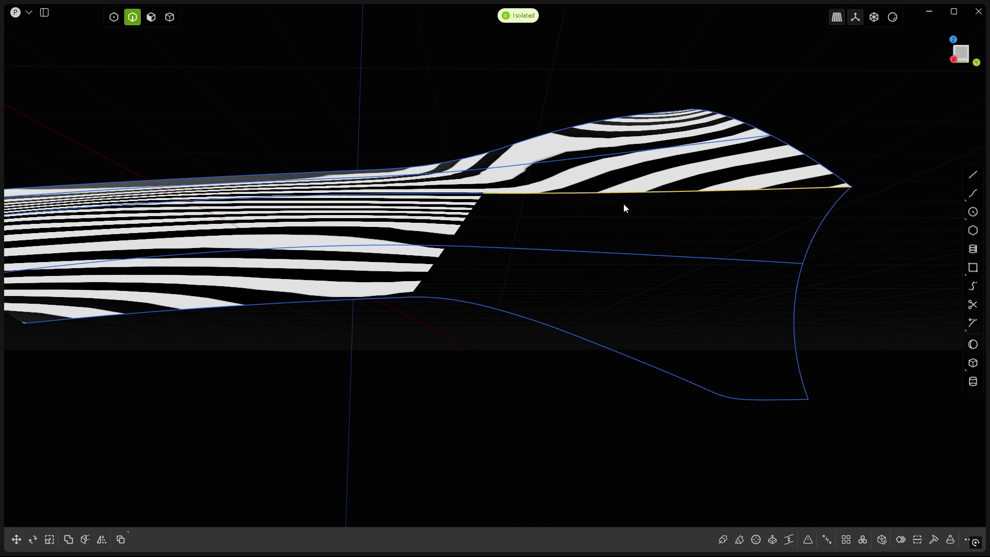
click(644, 214)
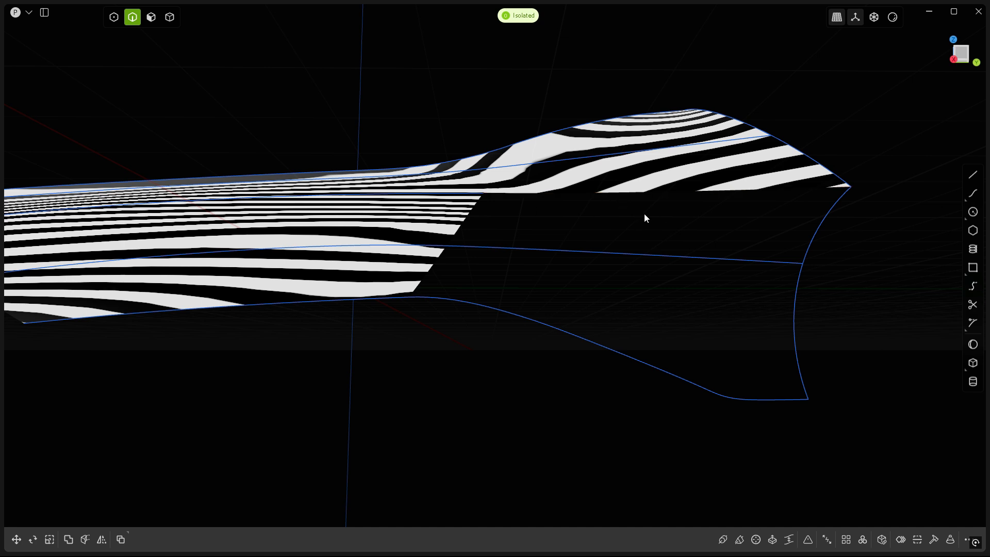
Create a hole patch across the lower tail opening from the upper patch's edge, adjoining body edges, bottom curve and rear curve.
click(616, 194)
key(shift+e)
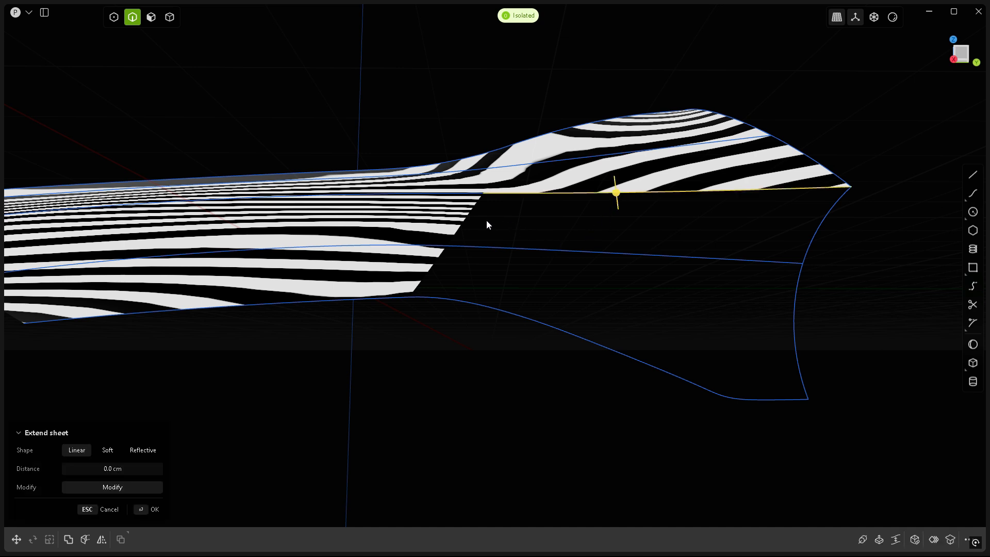
click(467, 217)
click(431, 271)
click(463, 302)
click(795, 317)
middle_drag(511, 455, 554, 363)
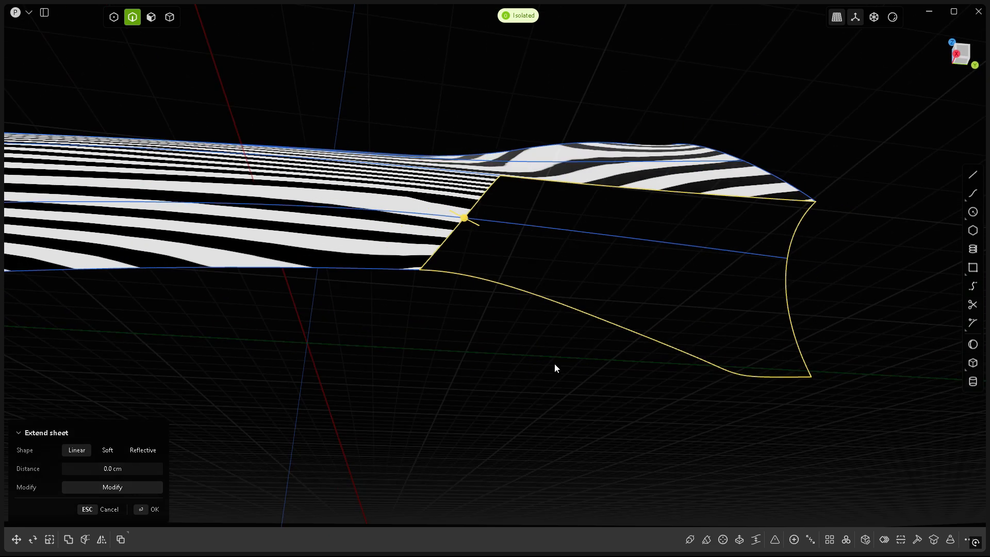
key(Tab)
click(557, 420)
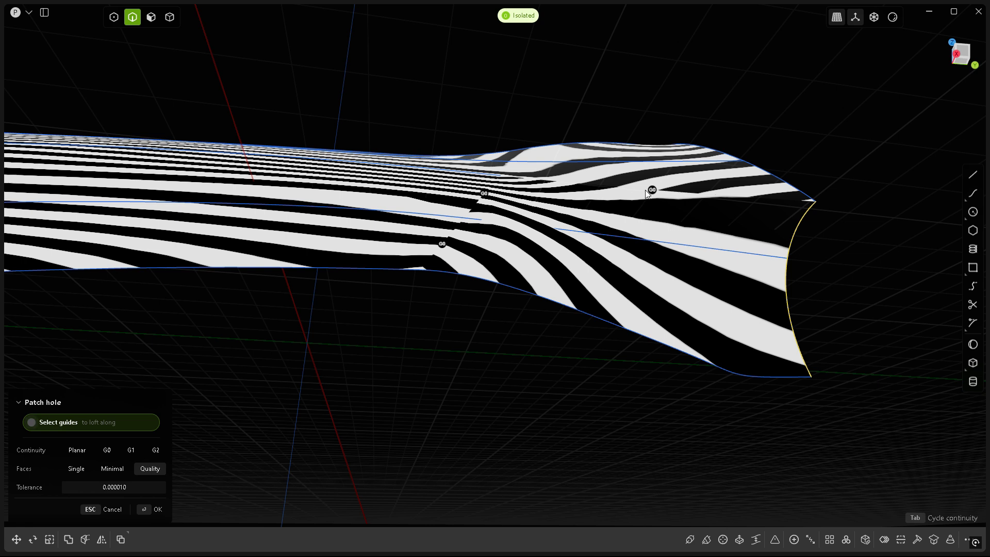
Set the lower patch's continuity with the body edges and upper patch to G1 and its tolerance to 0.000055.
middle_drag(453, 338, 454, 384)
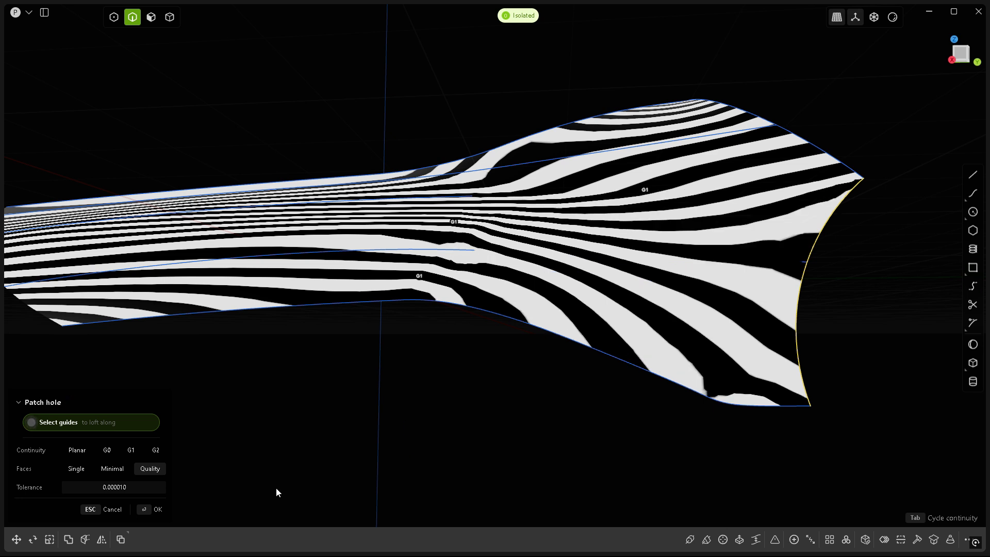
drag(82, 488, 117, 487)
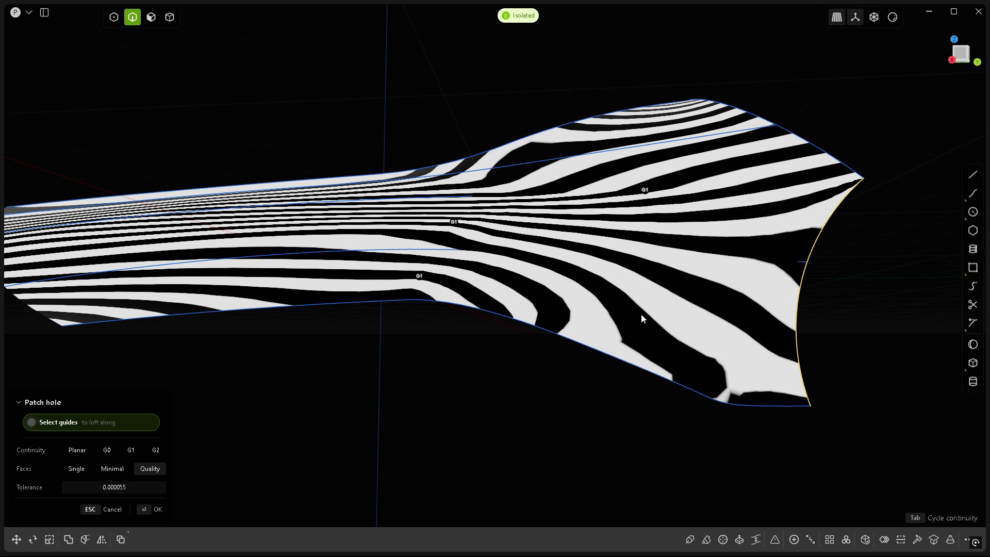
Loft the lower patch along the inner lower tail guide curve and finish it with a tolerance of 0.000284.
click(625, 255)
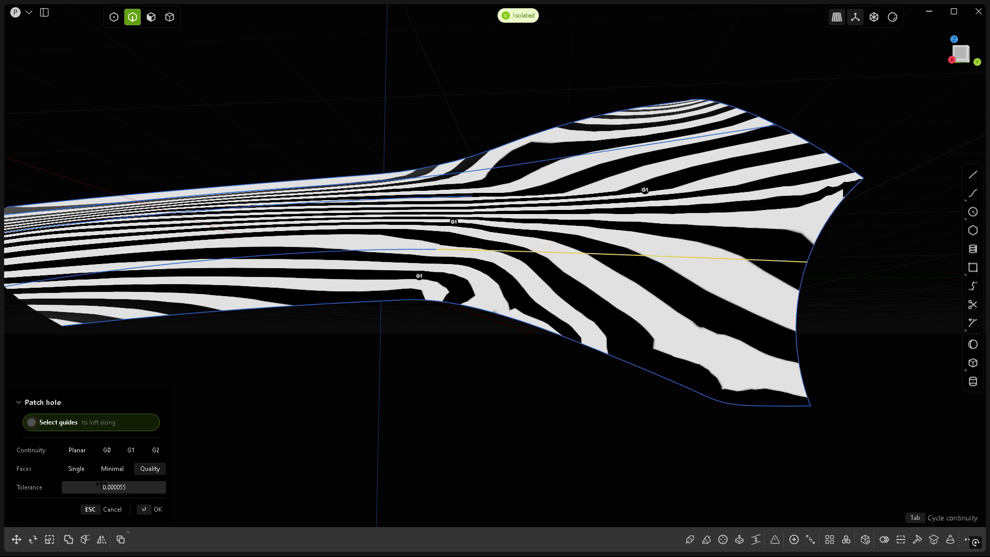
drag(91, 487, 115, 487)
middle_drag(453, 429, 402, 482)
drag(102, 485, 129, 484)
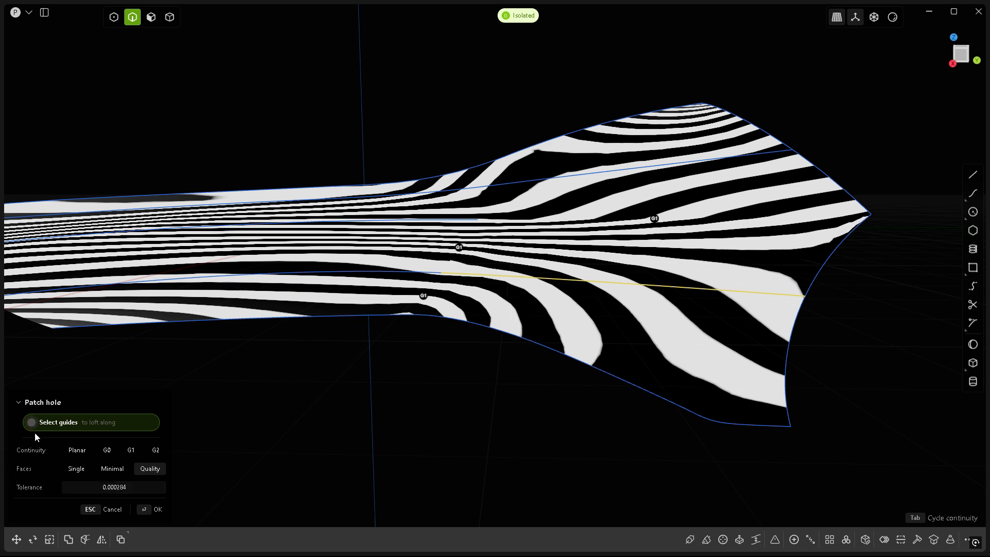
middle_drag(390, 408, 349, 401)
mouse_move(416, 394)
middle_down()
mouse_move(398, 408)
mouse_move(404, 400)
mouse_move(344, 405)
mouse_move(409, 402)
middle_up()
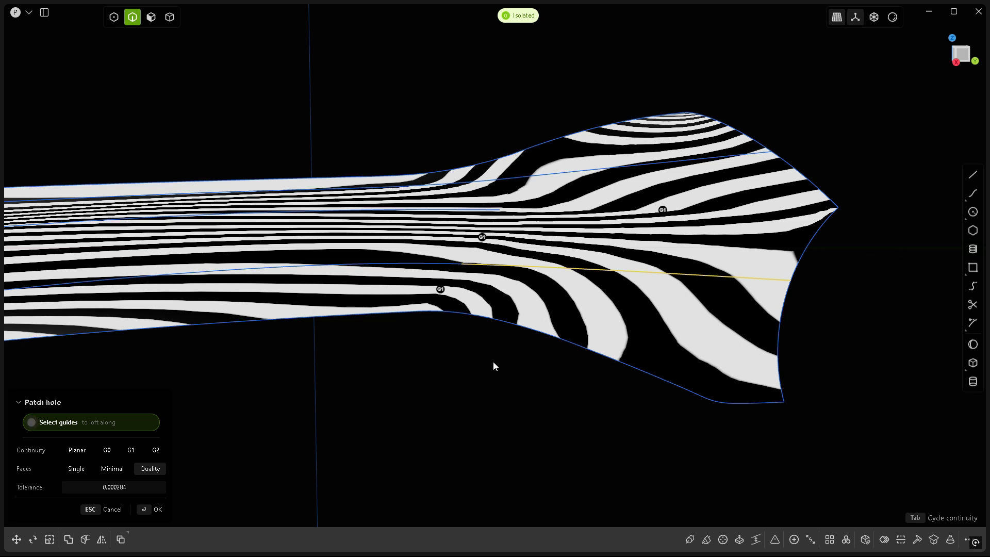
scroll(518, 285, up, 3)
scroll(508, 271, down, 4)
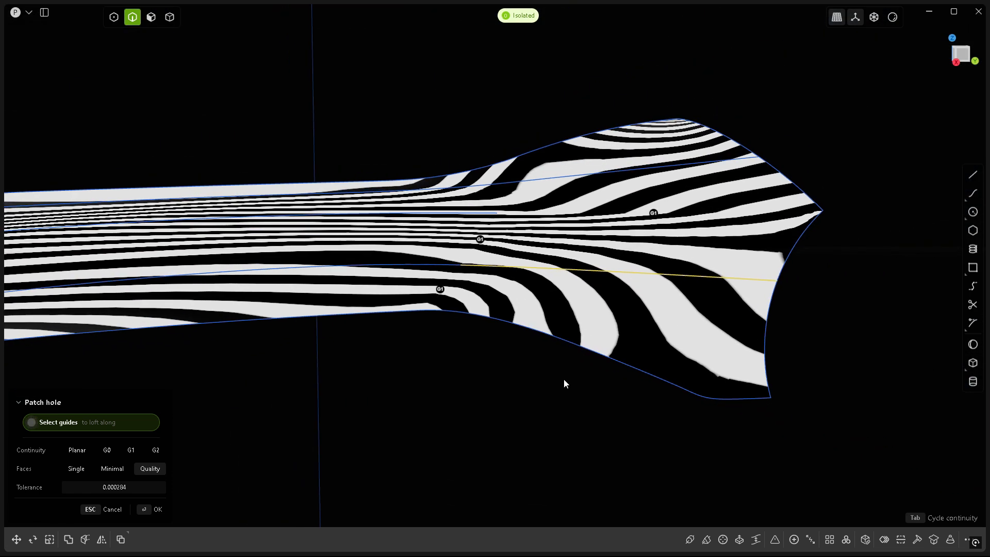
key(Return)
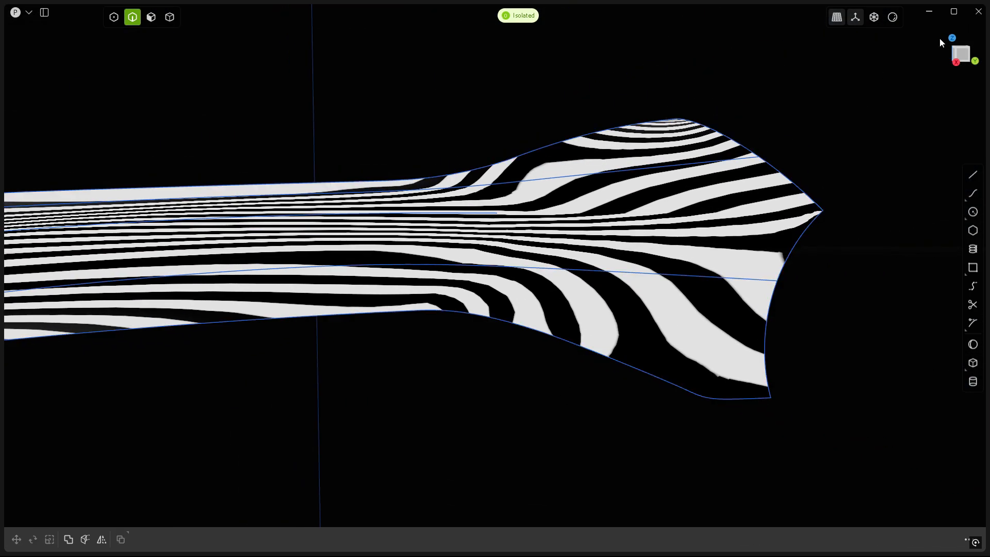
Replace the zebra stripes with the grey metallic shading and examine the highlight flow from body to tail.
click(893, 17)
click(827, 63)
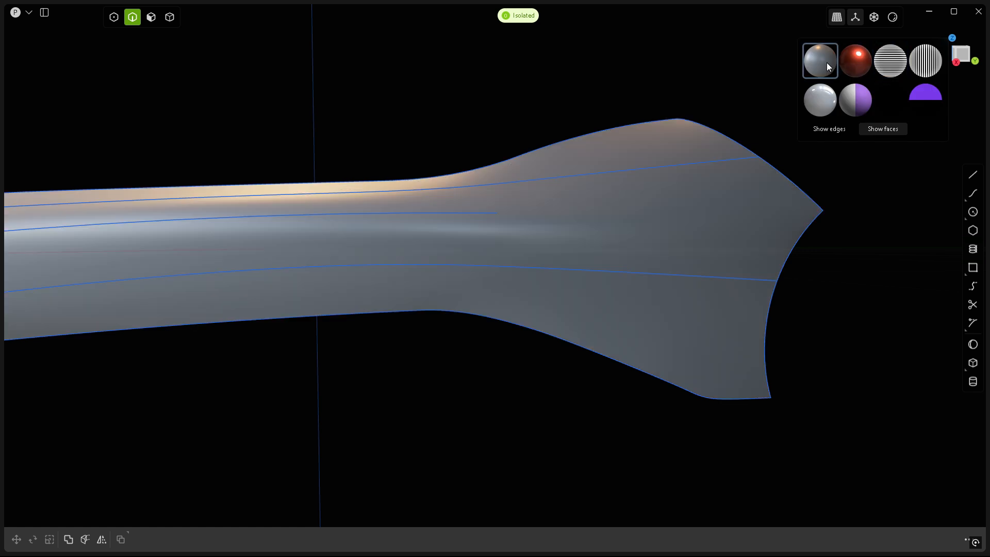
middle_drag(392, 365, 438, 397)
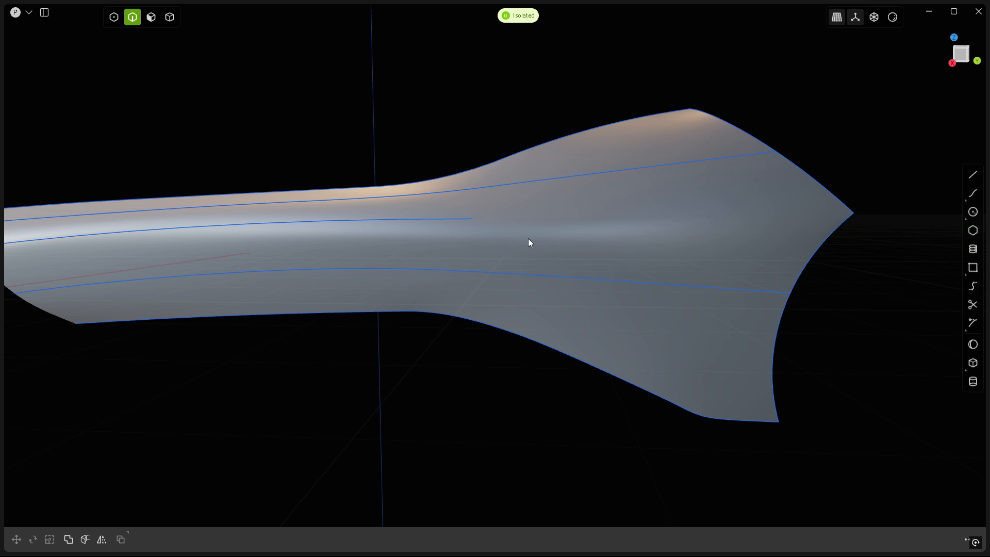
mouse_move(334, 296)
middle_down()
mouse_move(354, 282)
mouse_move(336, 299)
middle_up()
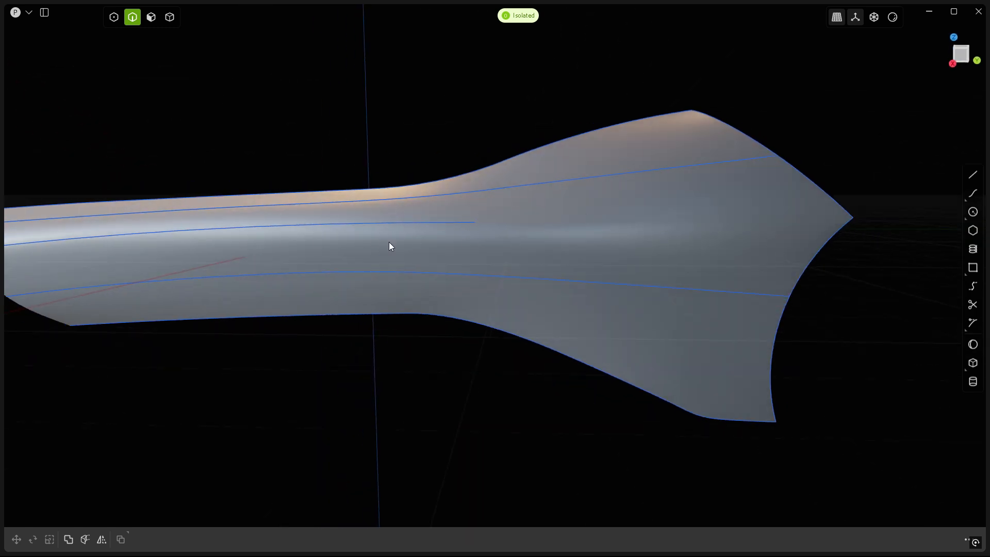
middle_drag(626, 256, 471, 274)
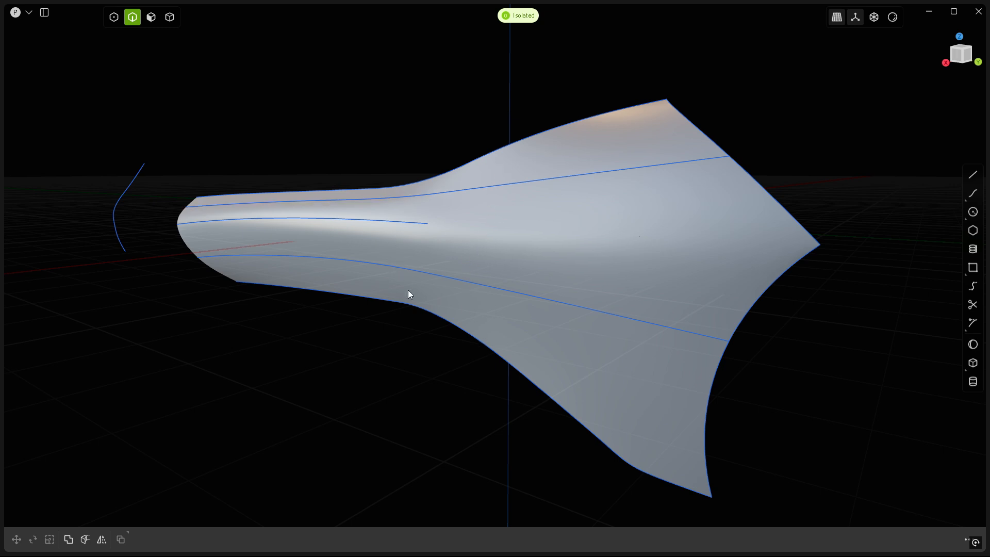
middle_drag(418, 373, 435, 382)
Change the viewport shading to the glossy red material and view the whole body and tail surface.
click(892, 17)
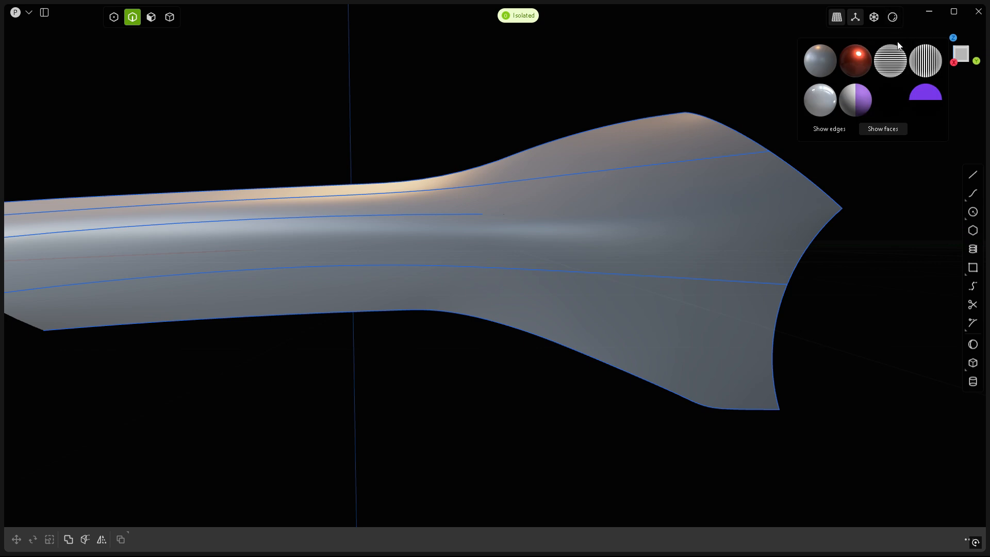
click(853, 60)
mouse_move(547, 323)
middle_down()
mouse_move(552, 292)
mouse_move(572, 305)
mouse_move(493, 310)
mouse_move(503, 301)
mouse_move(497, 321)
mouse_move(568, 340)
mouse_move(821, 249)
mouse_move(545, 232)
middle_up()
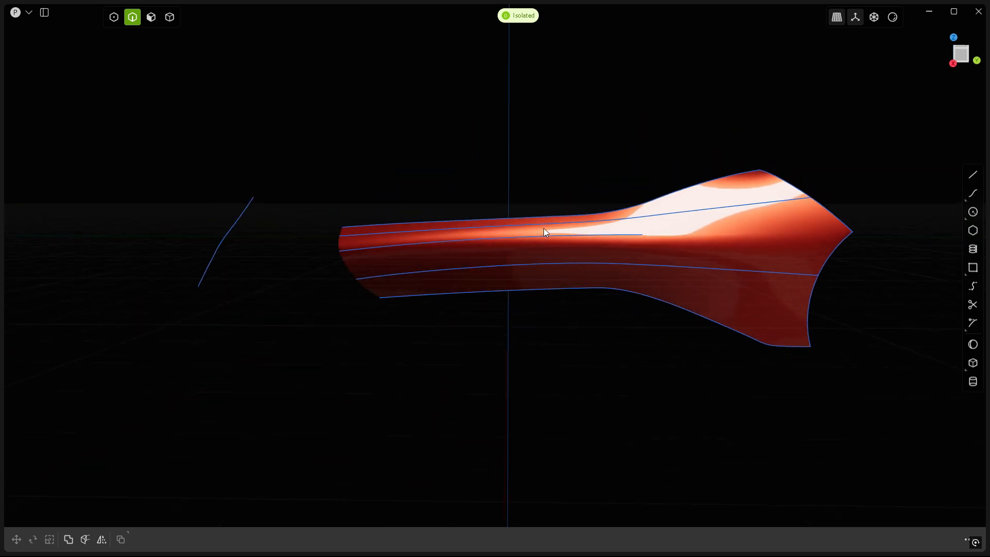
click(673, 235)
key(b)
key(Escape)
key(g)
key(Escape)
Draw a slanted straight curve in the right view, crossing the surface near the transition from body to tail.
key(KP_3)
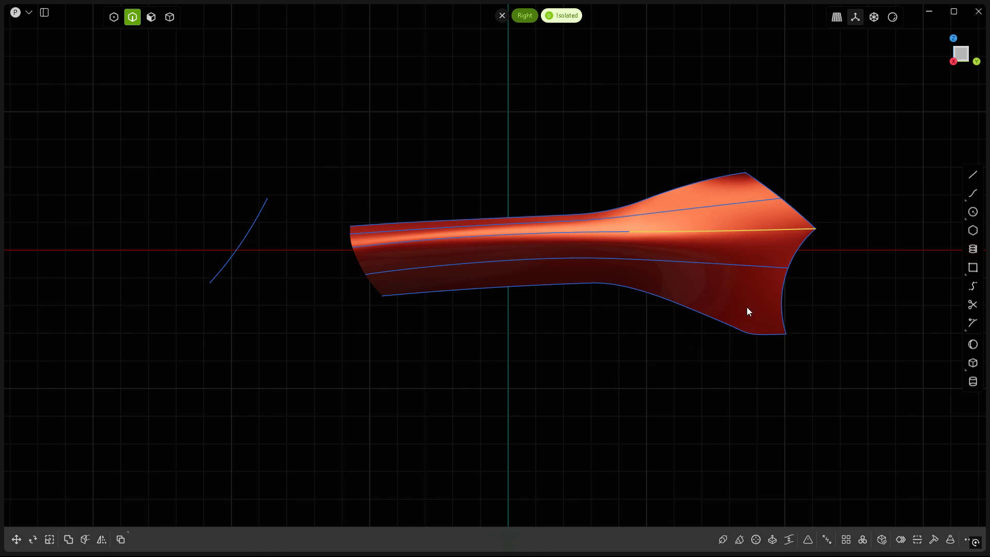
scroll(749, 311, up, 6)
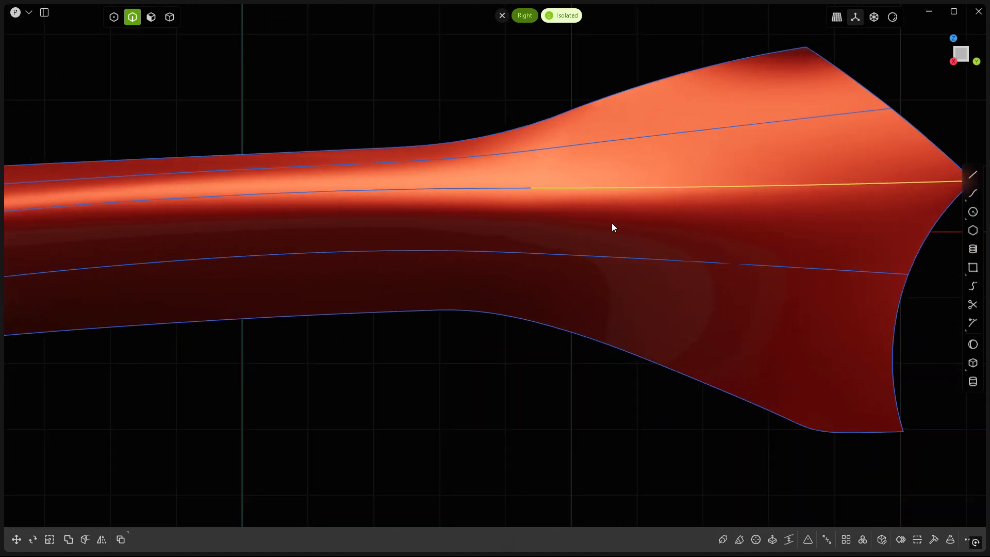
scroll(613, 227, down, 2)
click(562, 114)
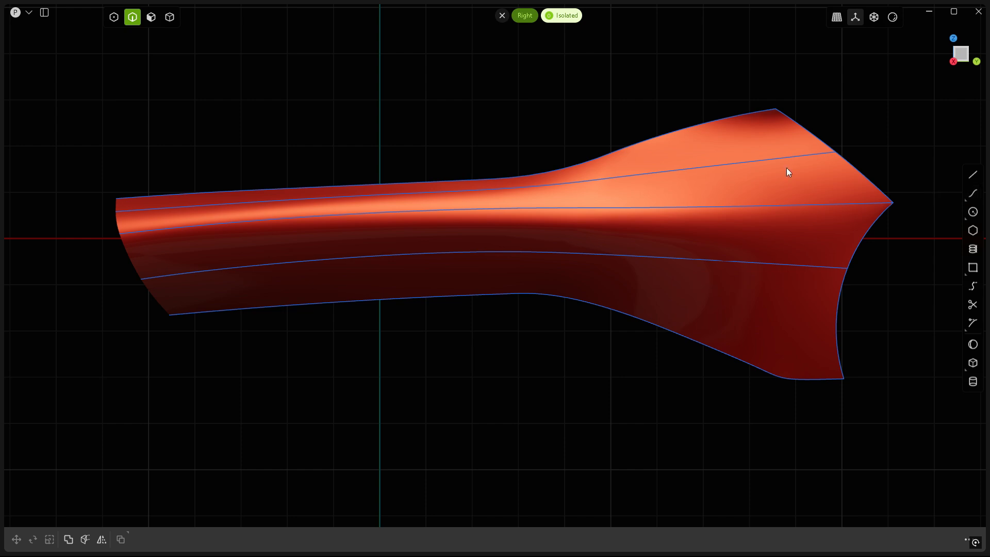
click(973, 194)
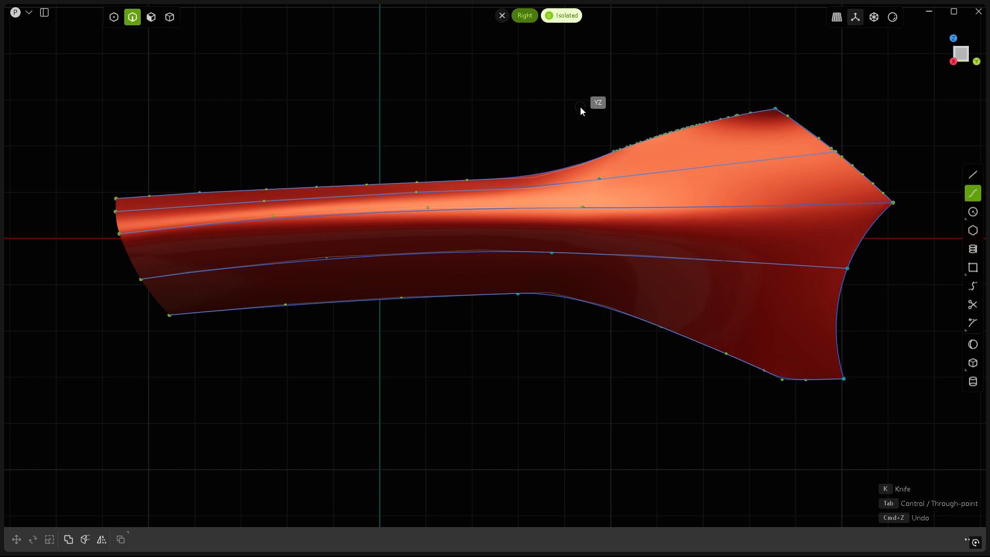
click(599, 97)
click(514, 386)
right_click(514, 387)
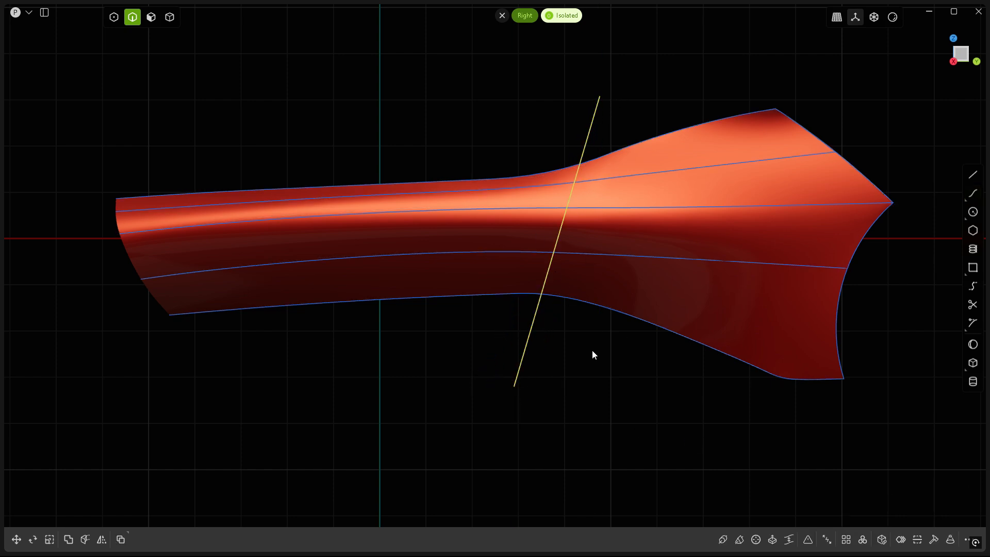
Cut the body and tail surface with the slanted line and delete the line.
right_click(567, 349)
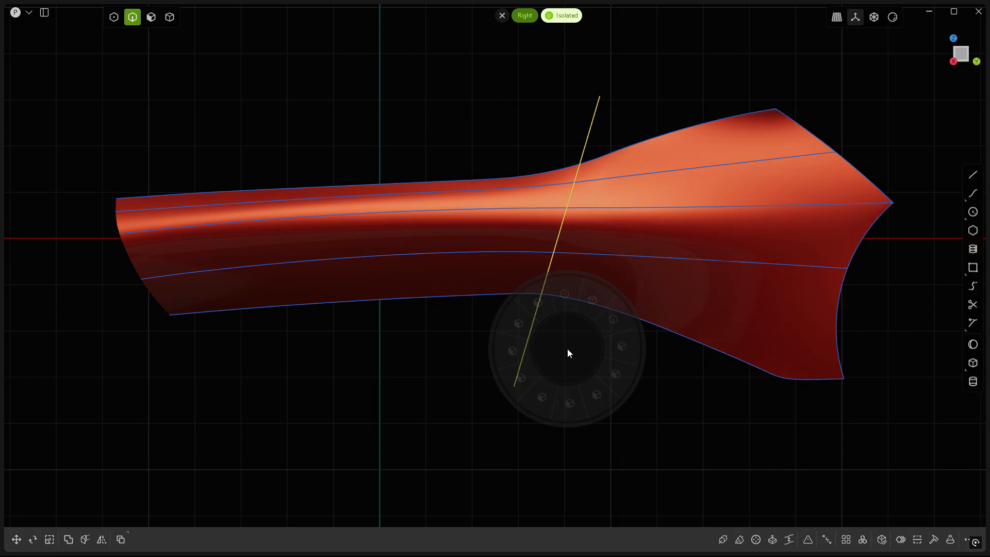
click(564, 292)
click(587, 206)
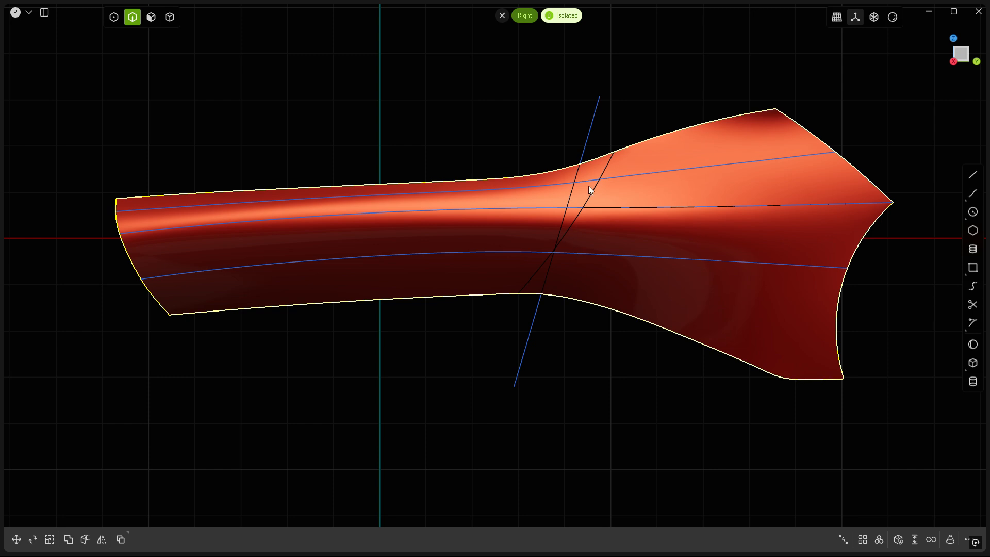
click(590, 136)
key(Delete)
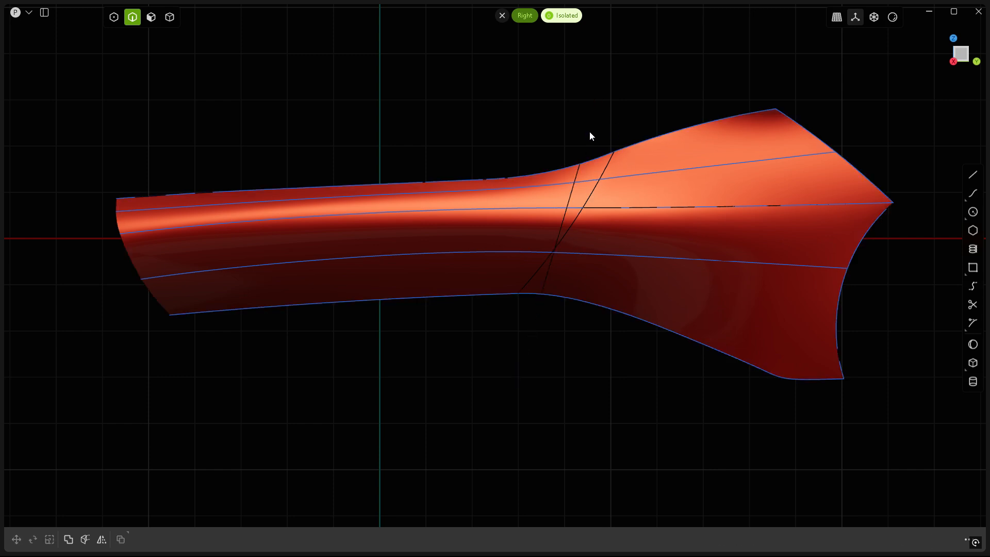
Undo the cut across the surface and delete the slanted line.
key(ctrl+z)
key(ctrl+z)
key(ctrl+z)
key(Delete)
Select the seam edges between the body and the tail patches and try filleting them.
click(532, 275)
key(f)
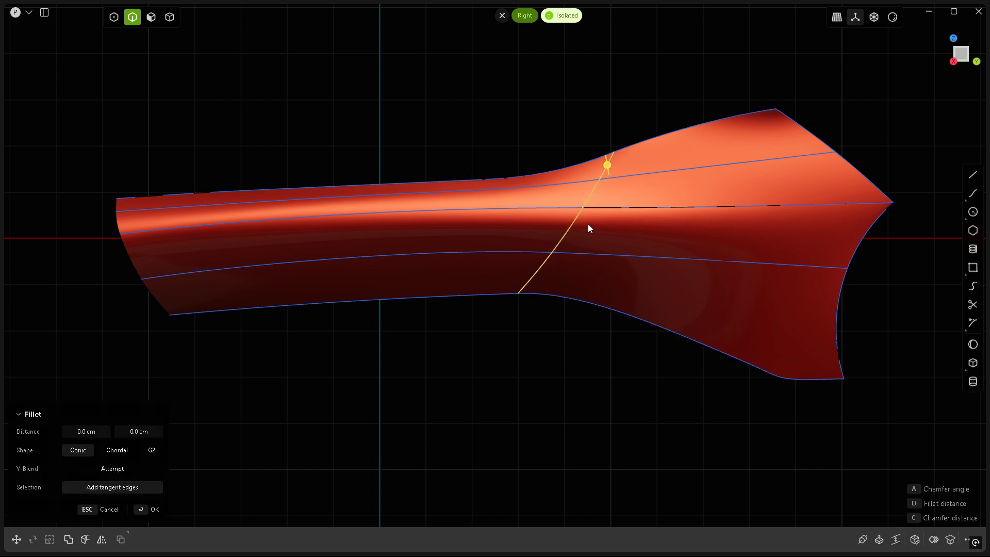
scroll(589, 224, up, 3)
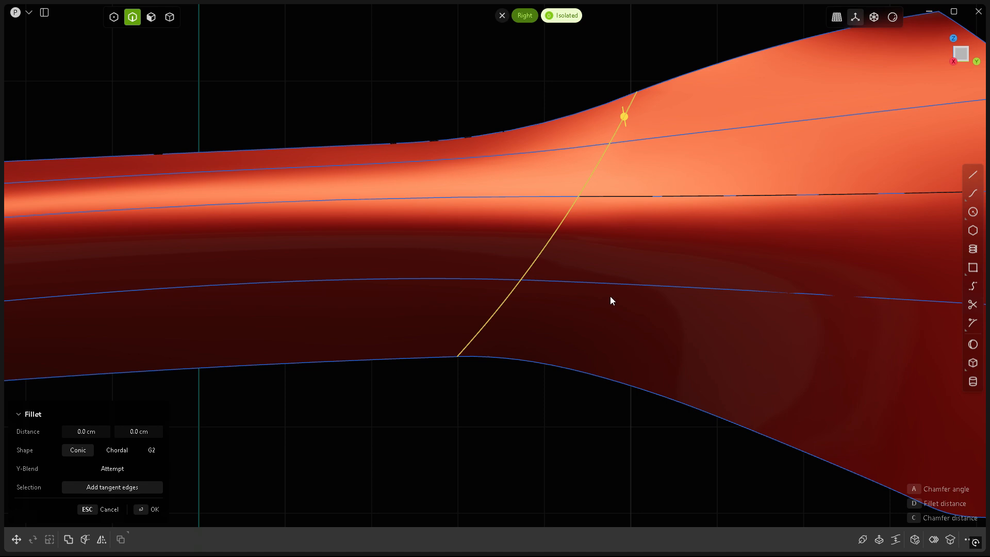
scroll(574, 310, down, 1)
key(Escape)
Make a flat curve from the selected seam edges by scaling them to 0 along the X axis.
key(g)
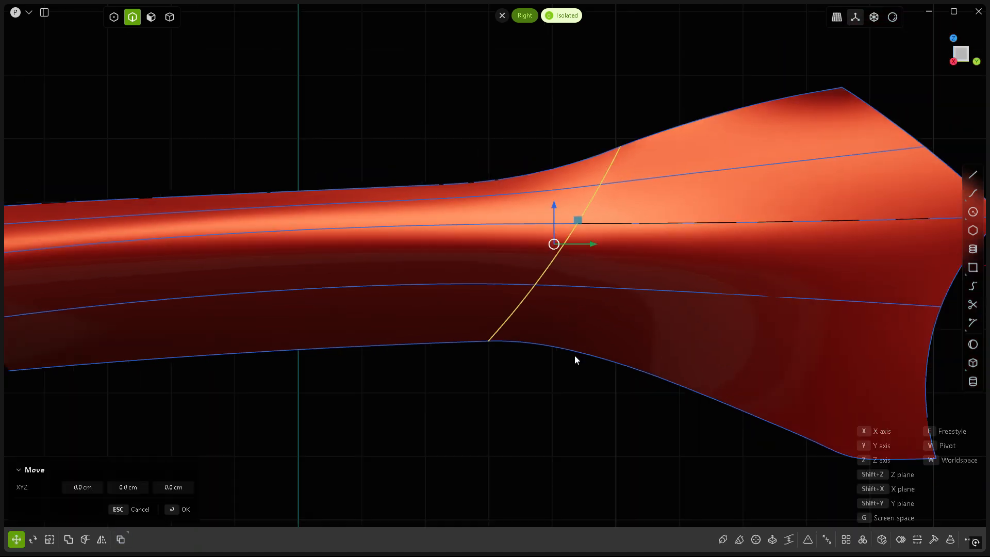
key(Escape)
middle_drag(462, 310, 680, 365)
key(s)
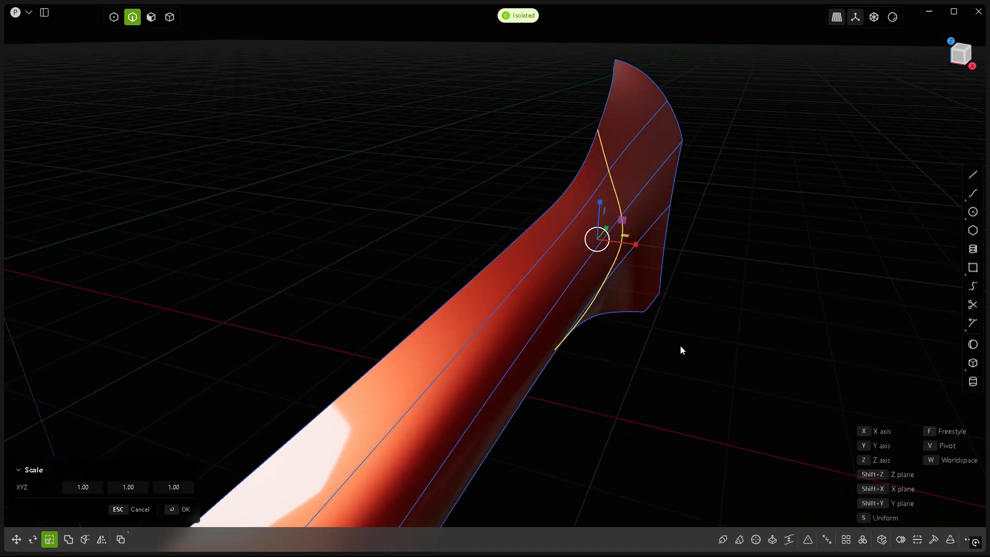
key(x)
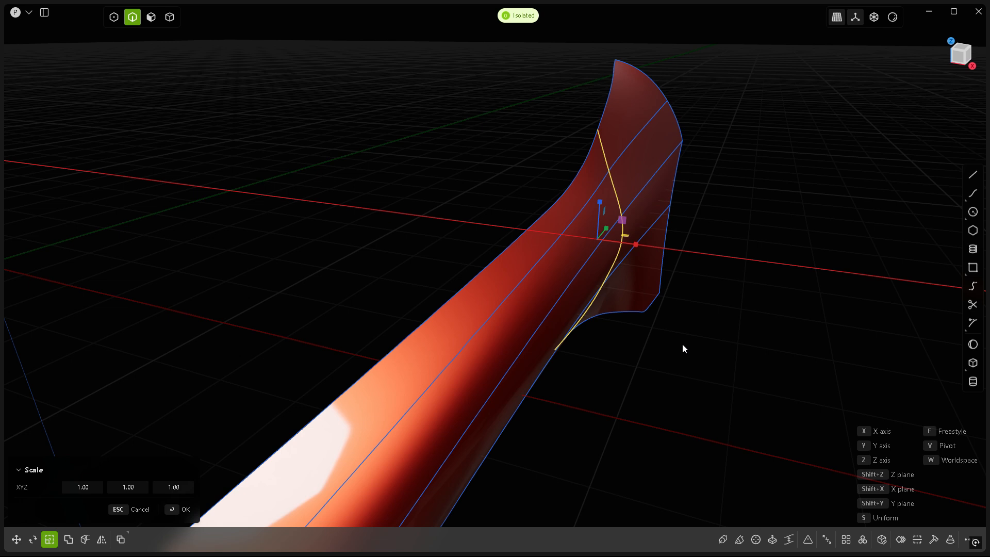
text(0)
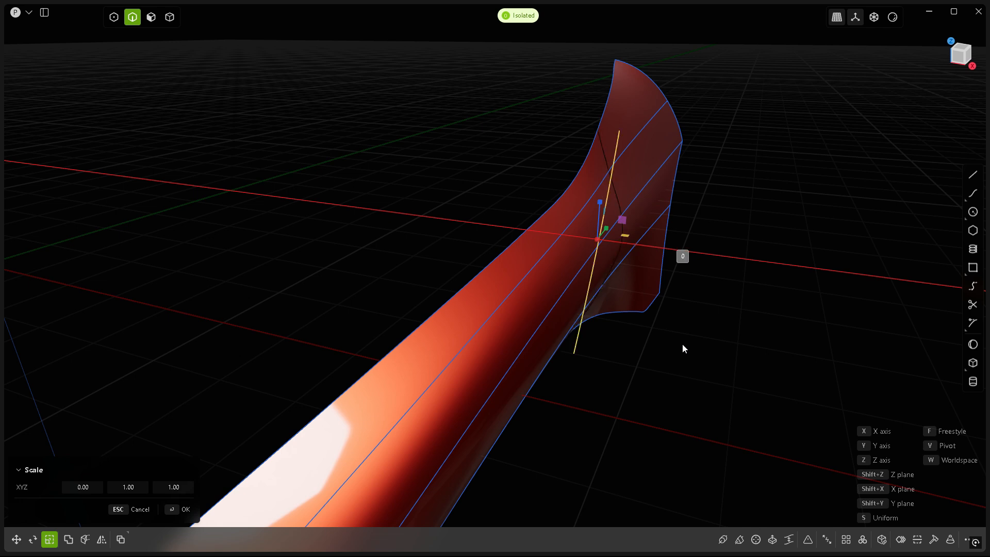
key(Return)
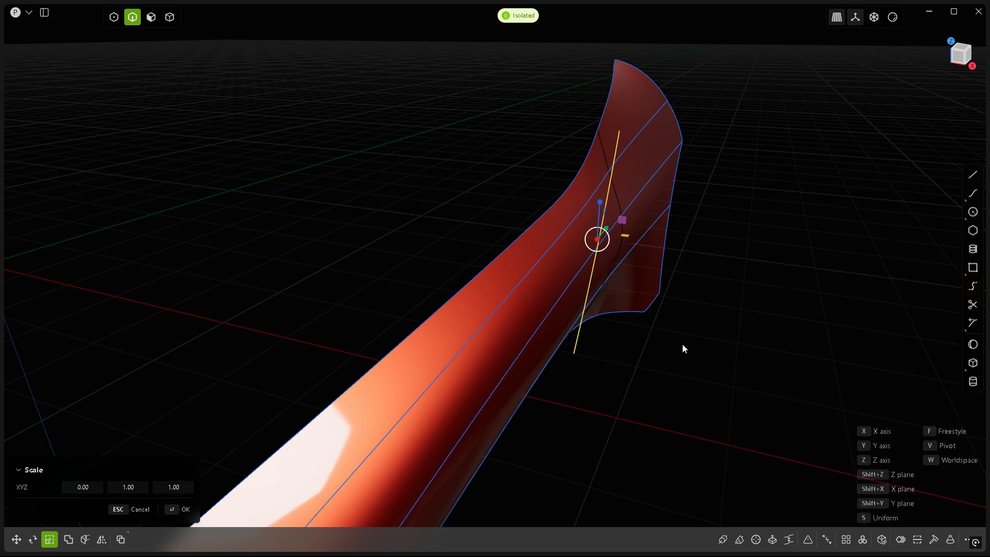
Move the flattened seam curve 7.331 cm along the X axis, away from the surface.
key(g)
drag(635, 245, 686, 251)
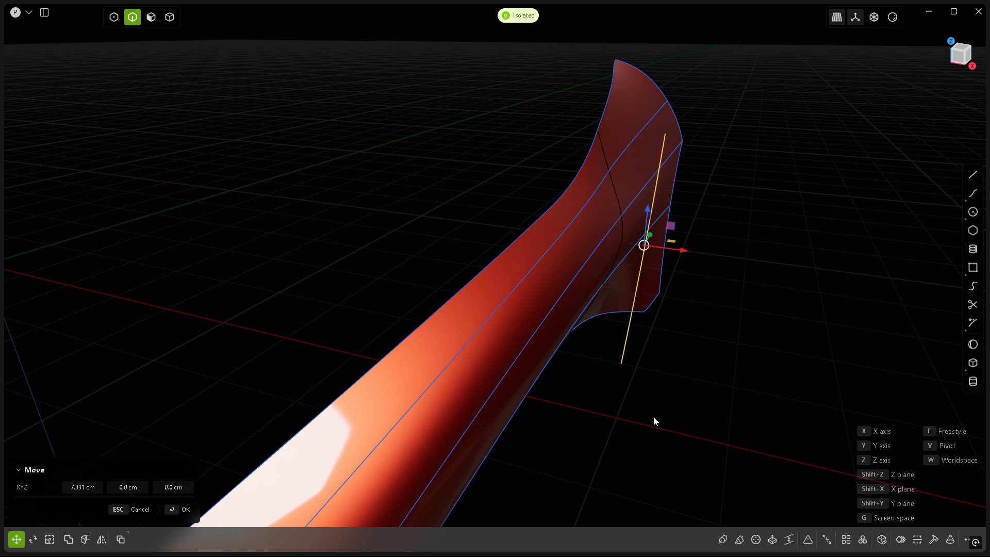
key(Return)
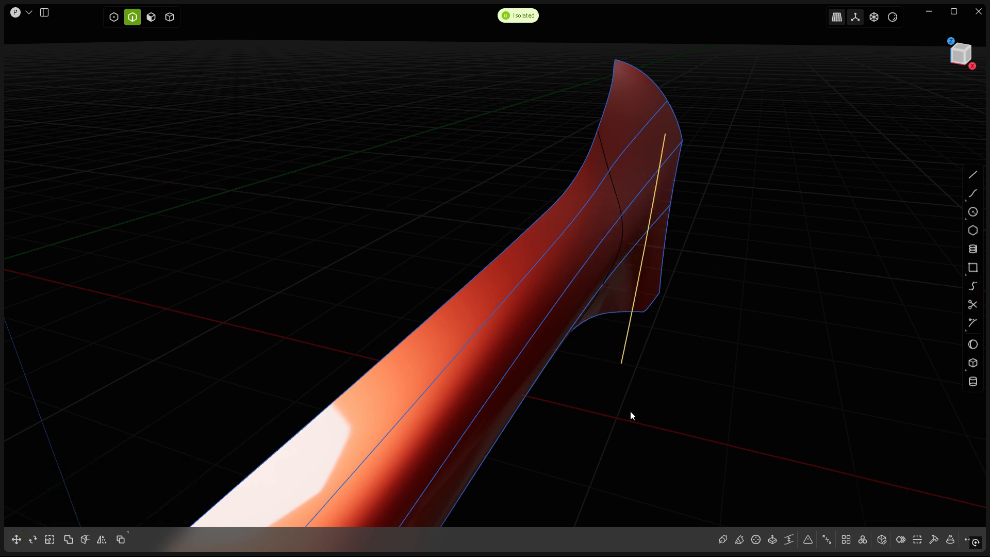
In the right view, offset the flattened seam curve about 0.24 cm to both sides with the Round gap fill.
key(KP_3)
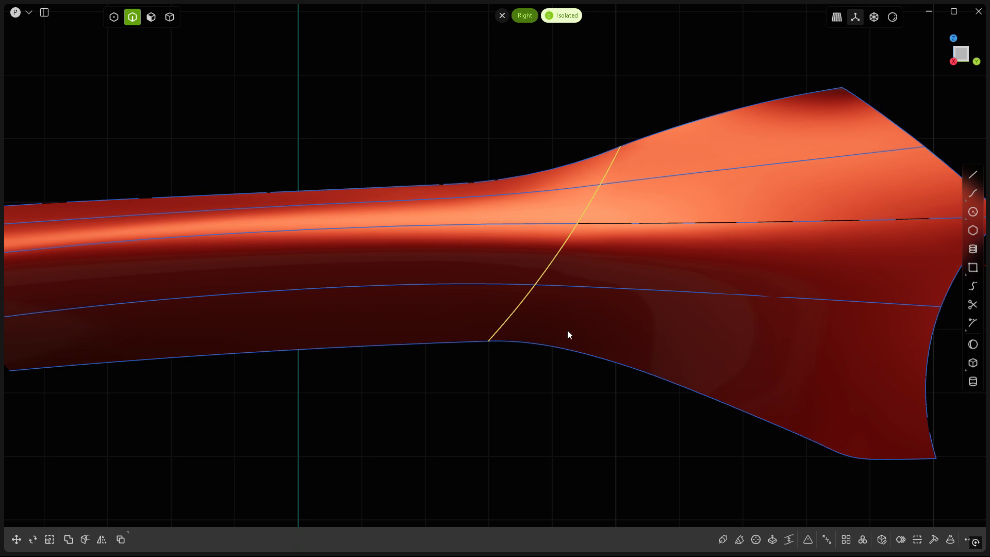
key(o)
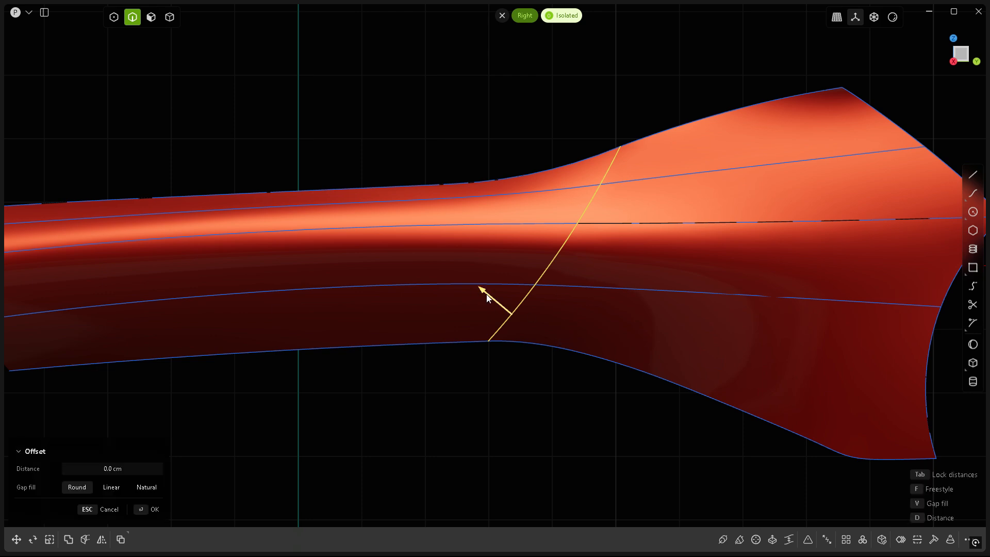
scroll(524, 344, up, 5)
drag(469, 281, 470, 283)
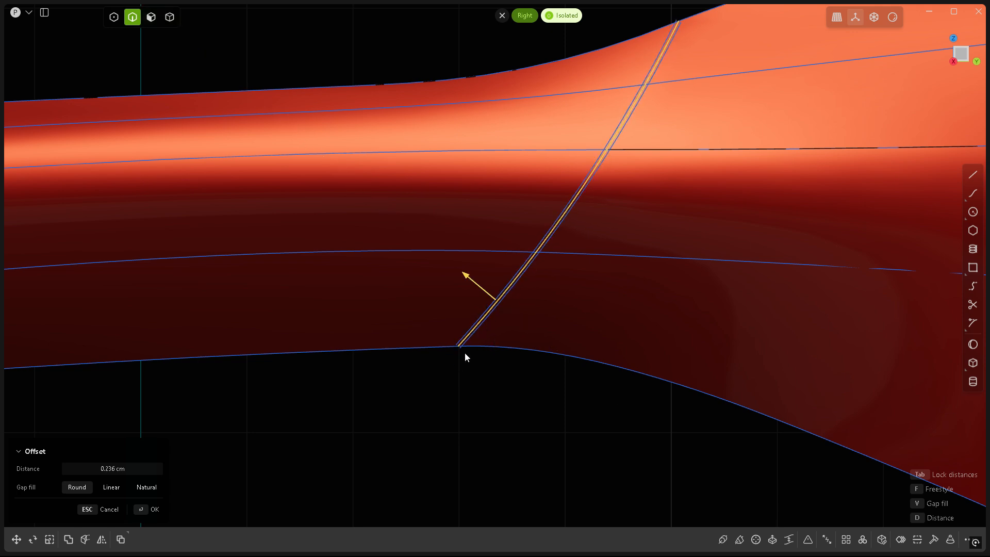
scroll(465, 353, up, 3)
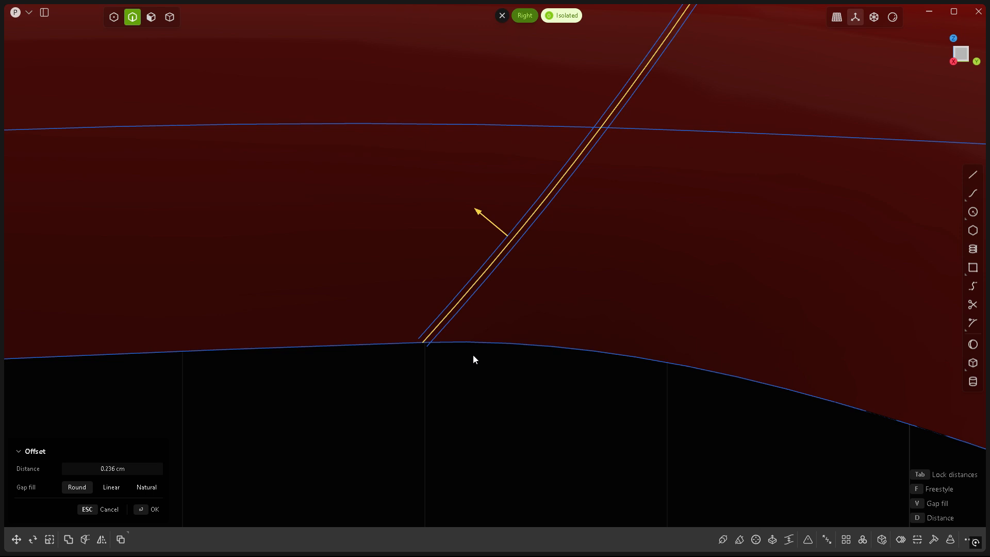
key(Return)
Extend the upper end of the tail-side offset curve by about 1.07 cm past the surface edge, using the Natural shape.
scroll(482, 399, down, 5)
scroll(654, 113, up, 5)
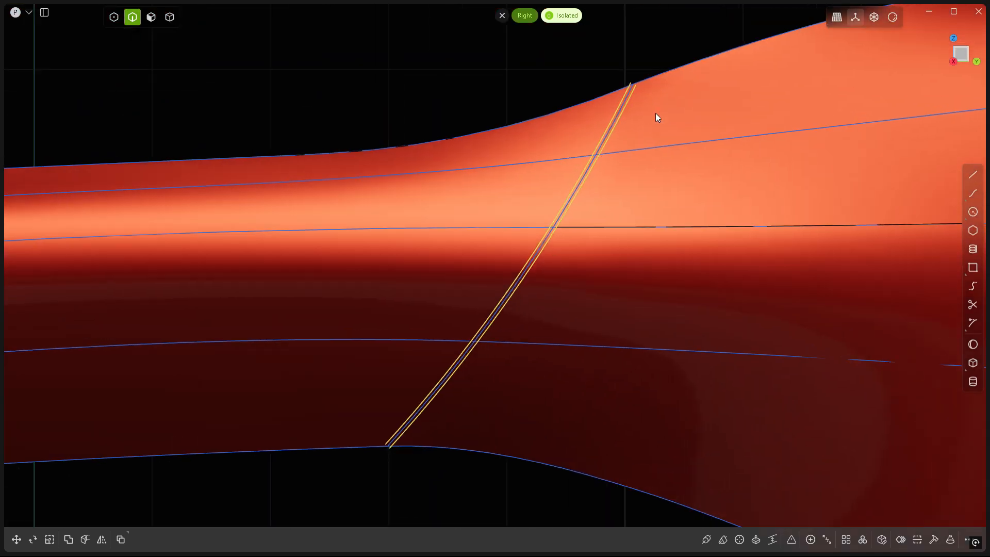
right_click(646, 126)
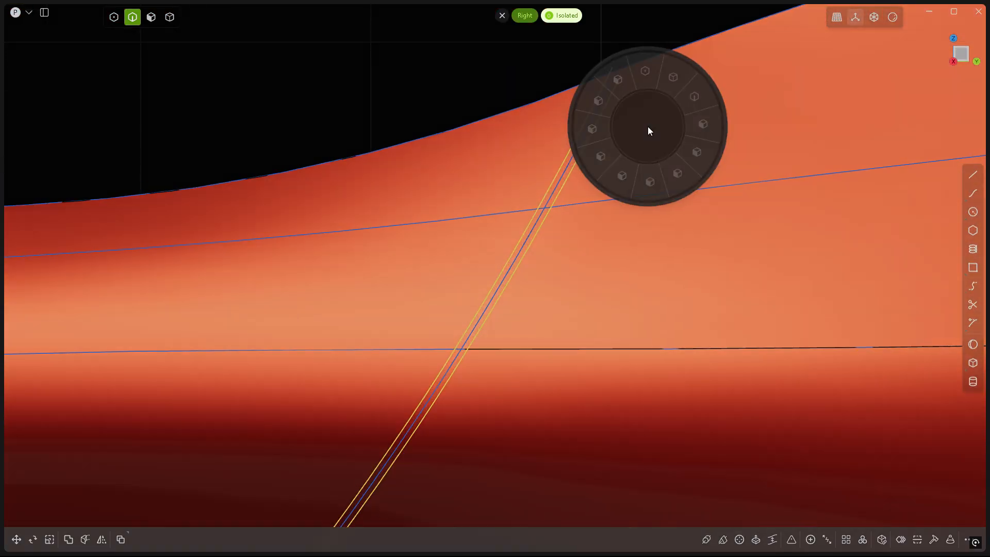
click(615, 173)
key(Return)
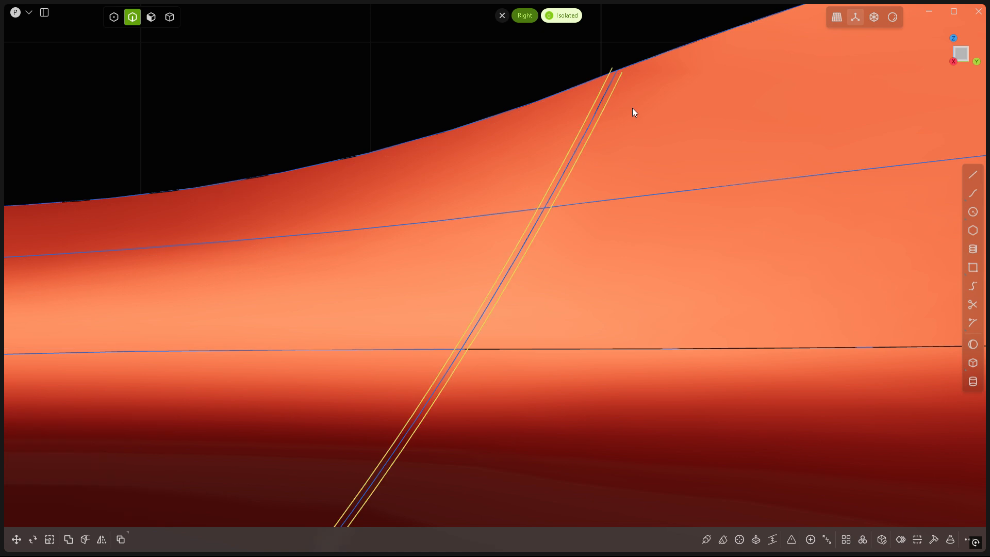
key(Escape)
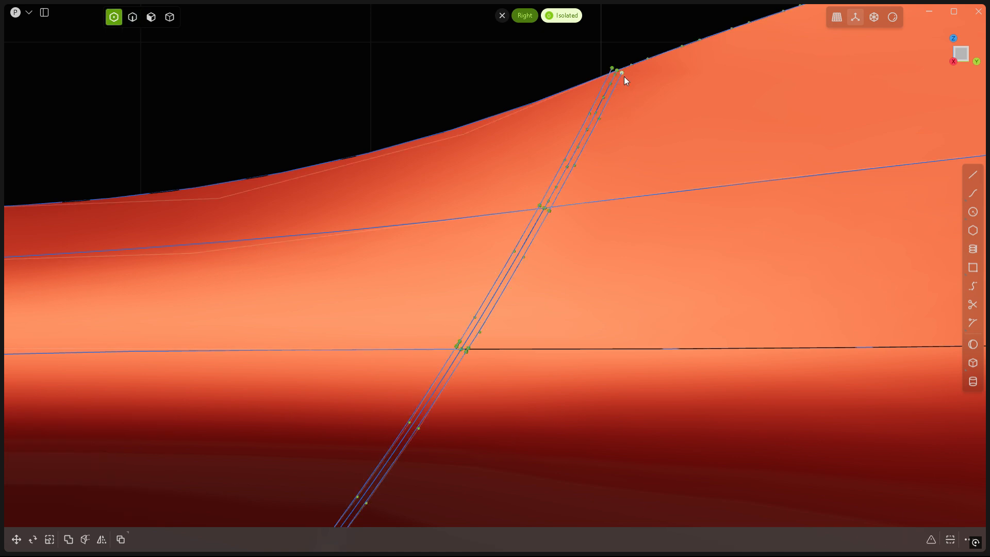
right_click(685, 151)
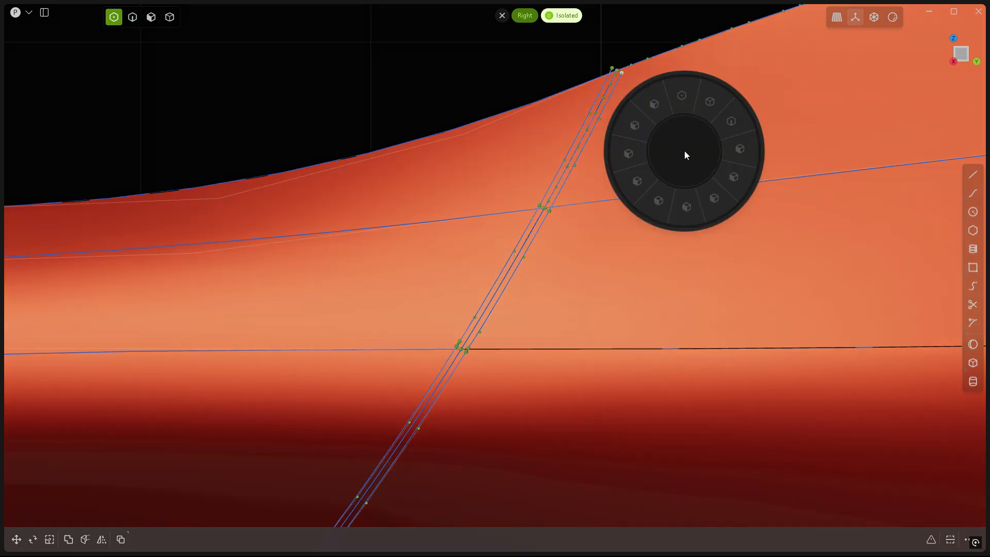
click(709, 103)
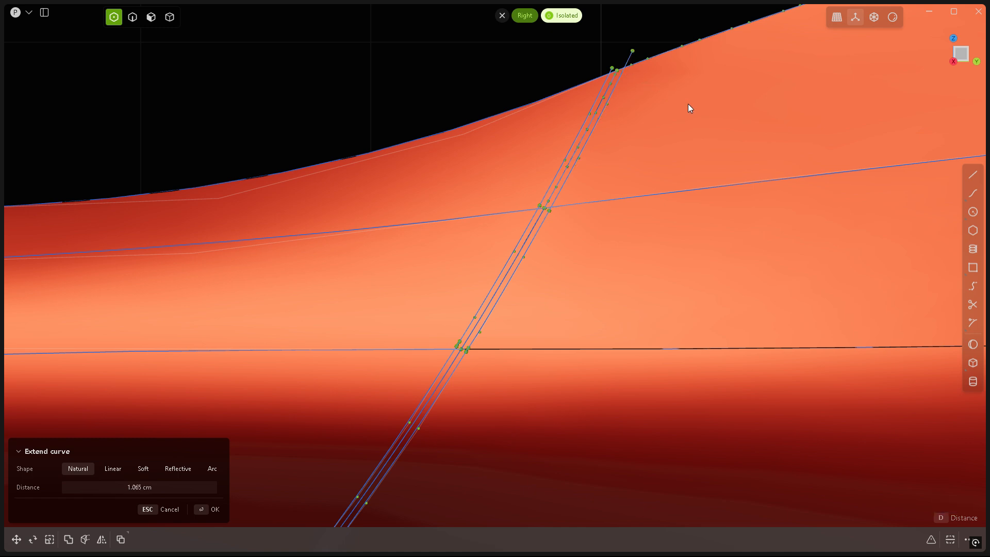
click(688, 103)
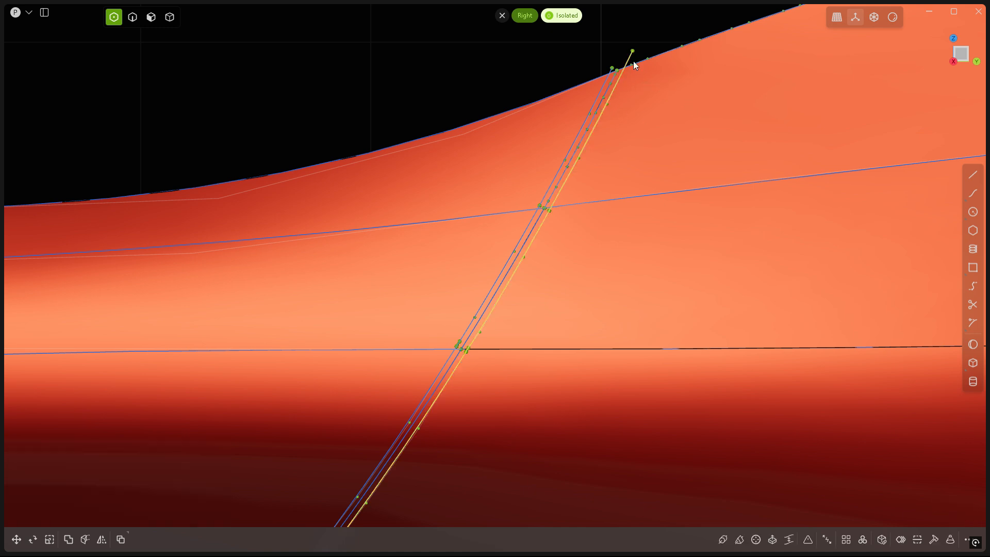
Extend the lower end of the body-side offset curve by about 1.76 cm past the surface edge, using the Natural shape.
scroll(629, 172, down, 5)
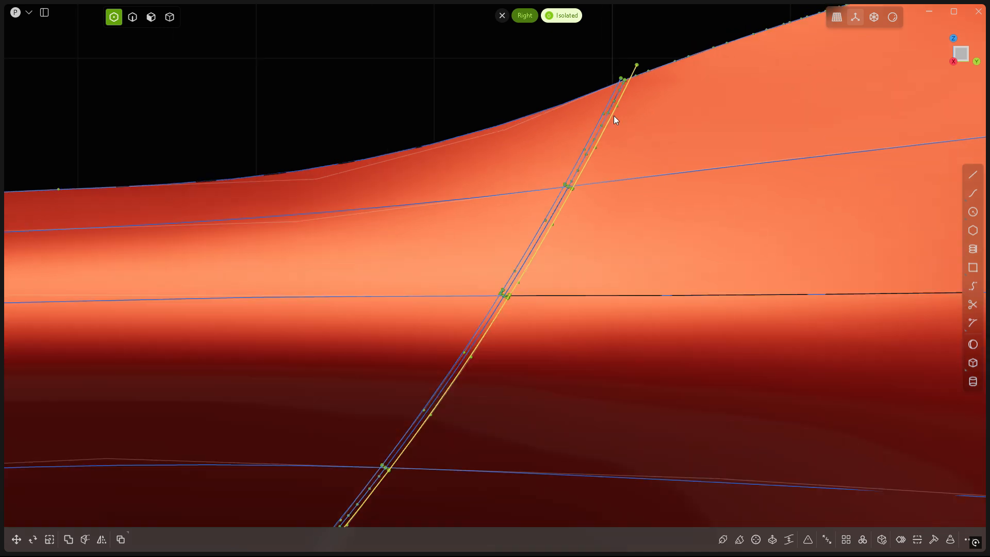
scroll(542, 252, up, 5)
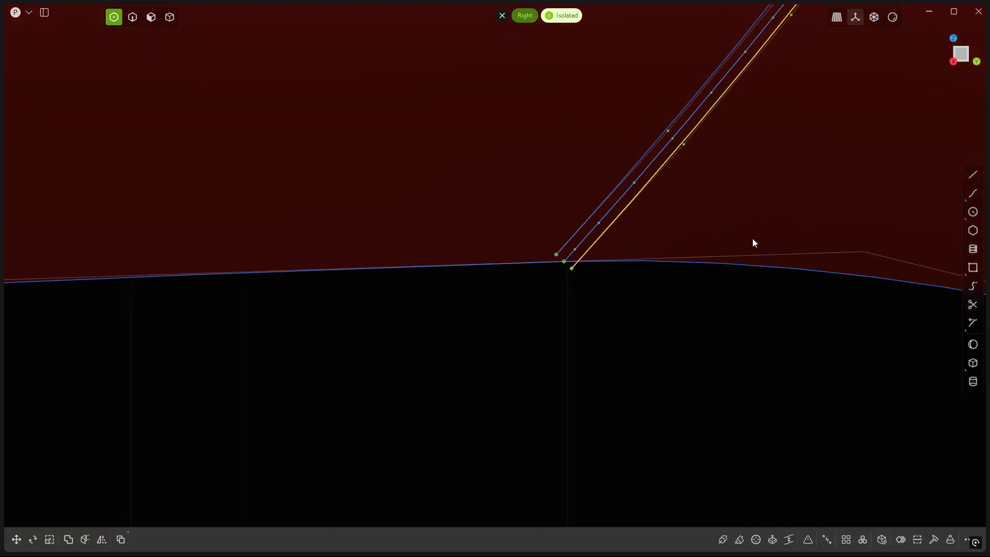
click(555, 254)
key(q)
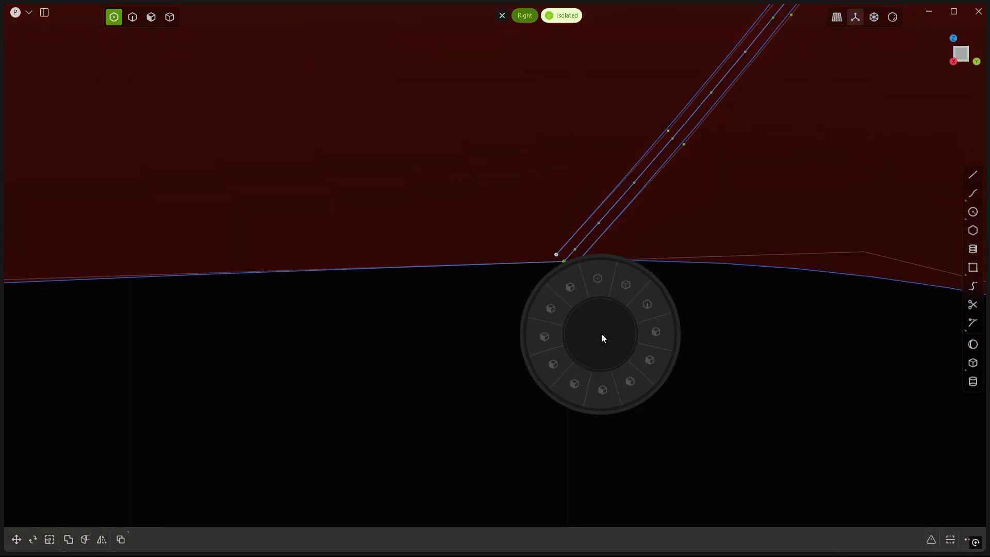
click(633, 288)
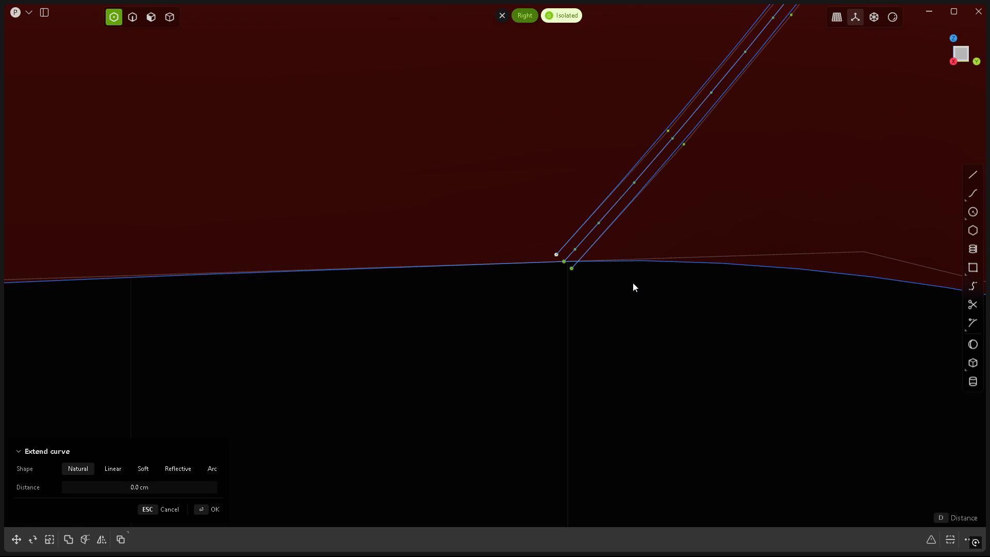
key(d)
click(690, 373)
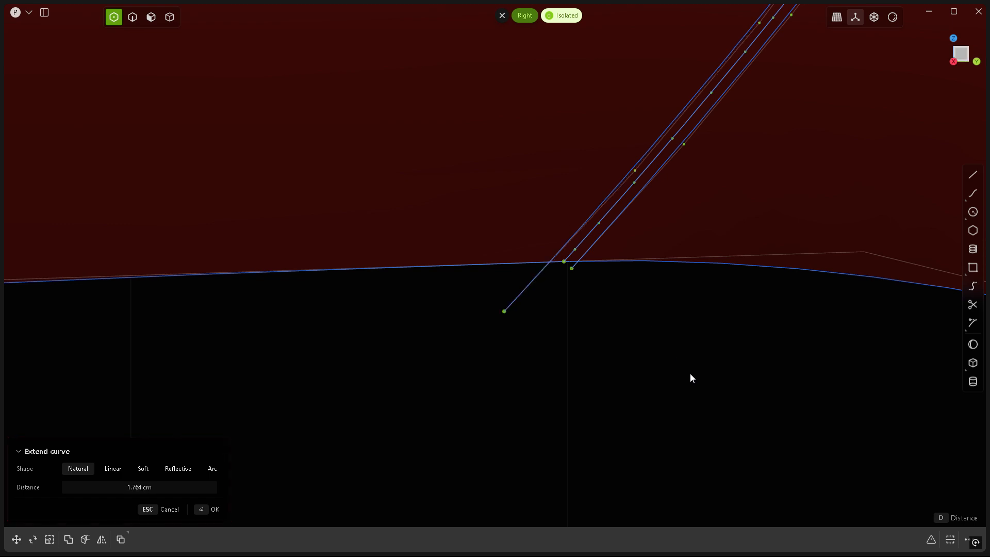
right_click(690, 374)
Cut the fish surface along the body-side offset curve and along the tail-side offset curve.
scroll(515, 333, down, 3)
key(2)
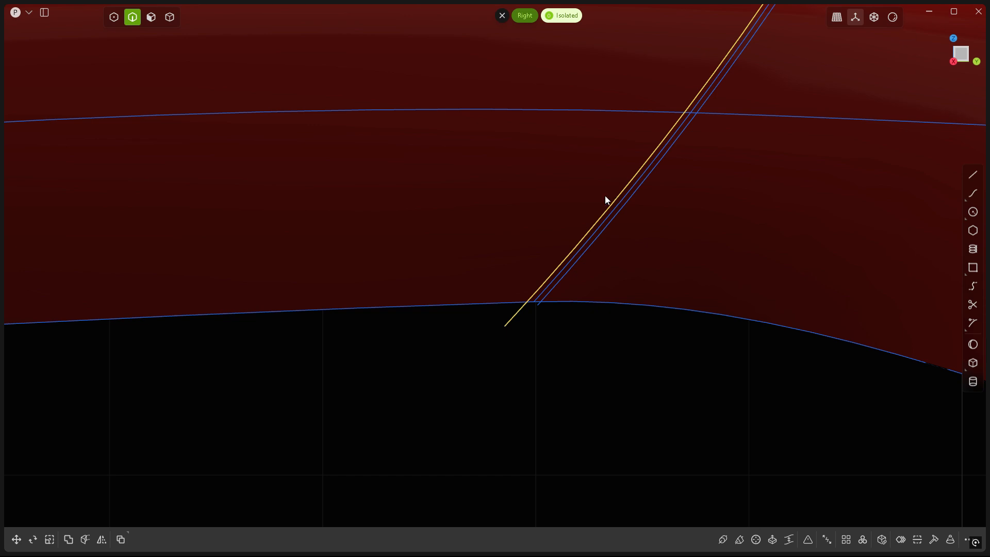
key(c)
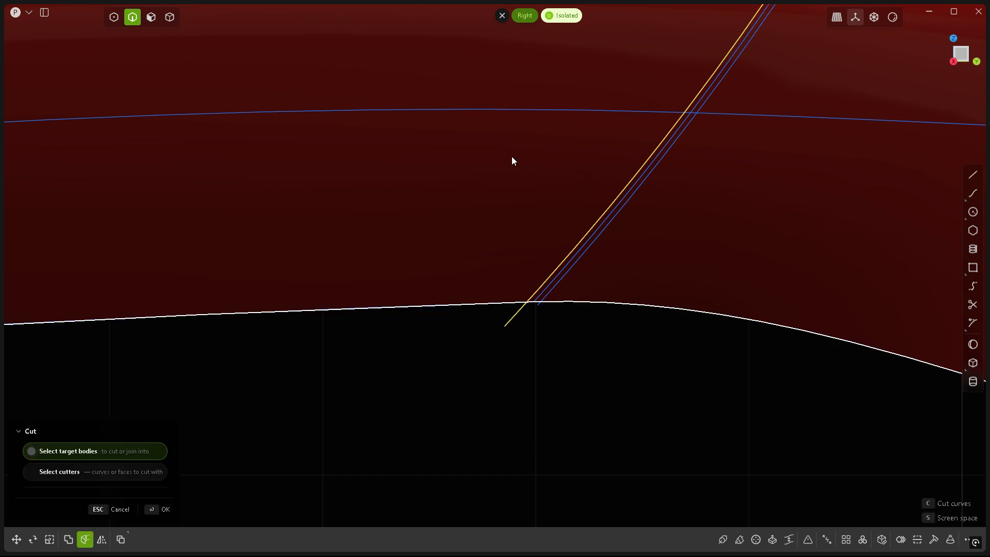
key(Return)
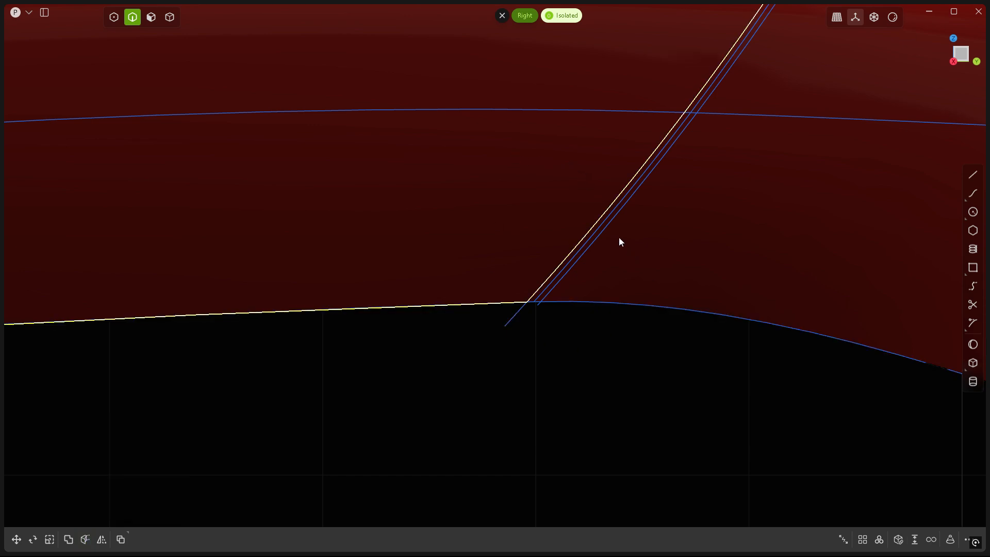
click(607, 227)
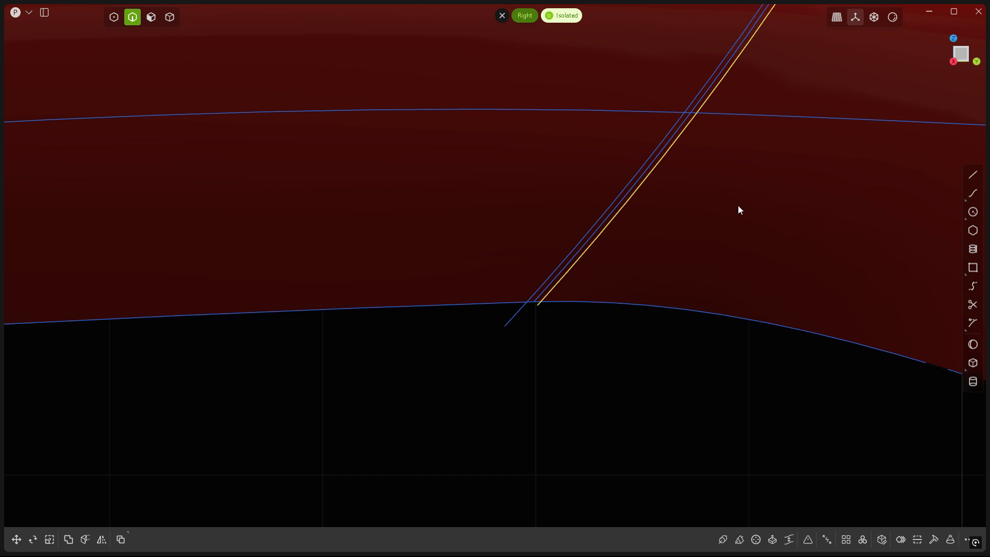
key(c)
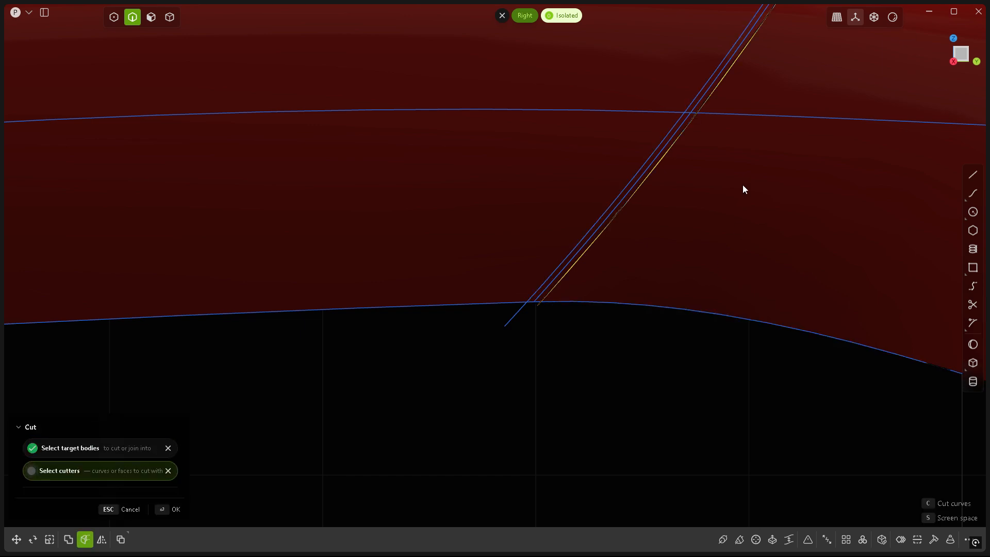
key(Escape)
Delete the narrow strip of surface between the two cuts at the body-to-tail seam.
key(4)
key(Escape)
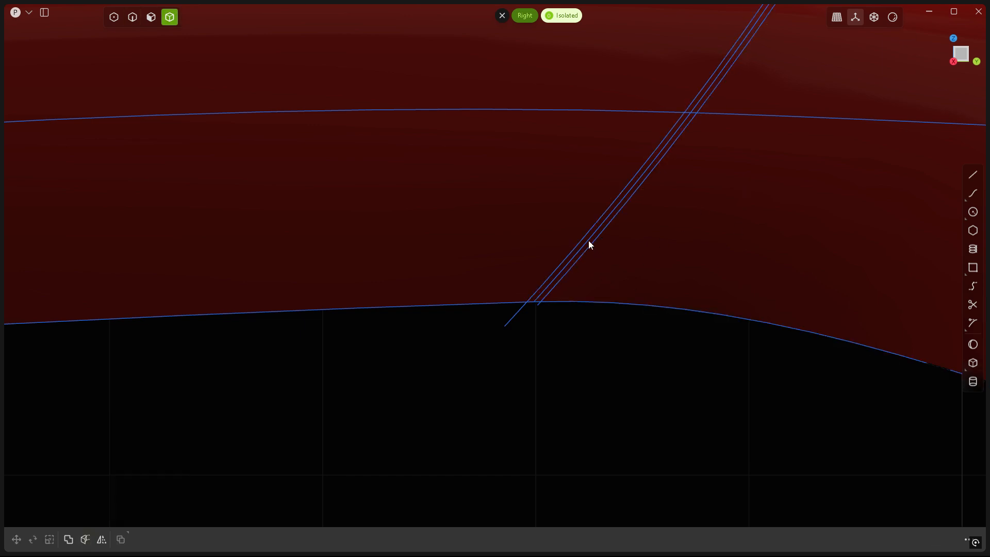
click(588, 242)
key(x)
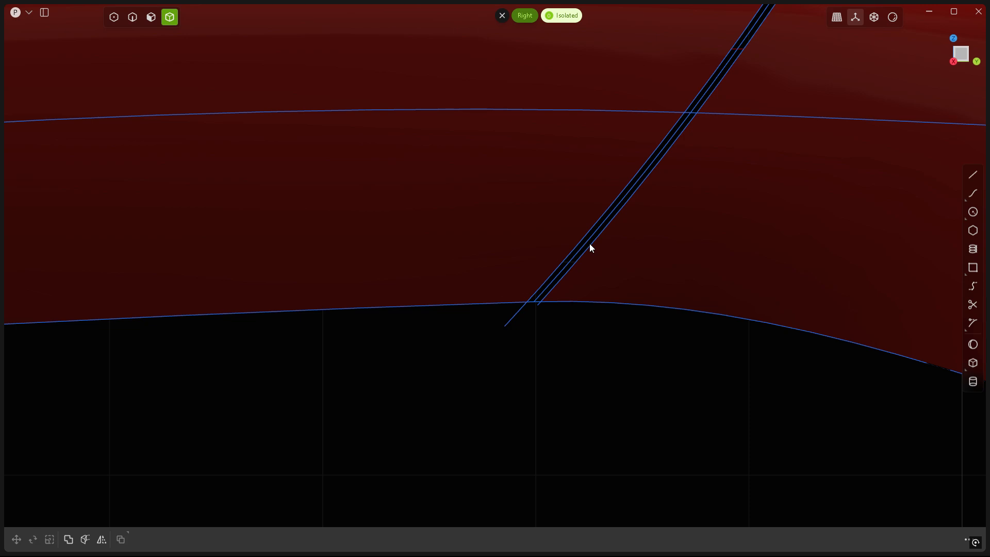
Delete the leftover cutting curve beside the gap and inspect the opened seam from an angle.
key(2)
click(548, 291)
key(x)
ctrl+middle_drag(569, 363, 428, 364)
middle_drag(621, 348, 662, 342)
ctrl+middle_drag(606, 314, 581, 340)
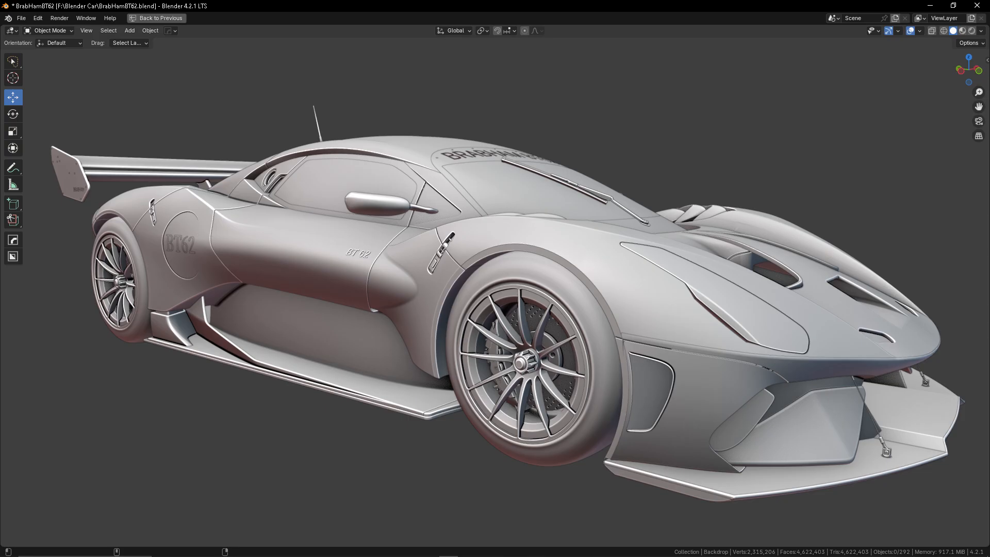